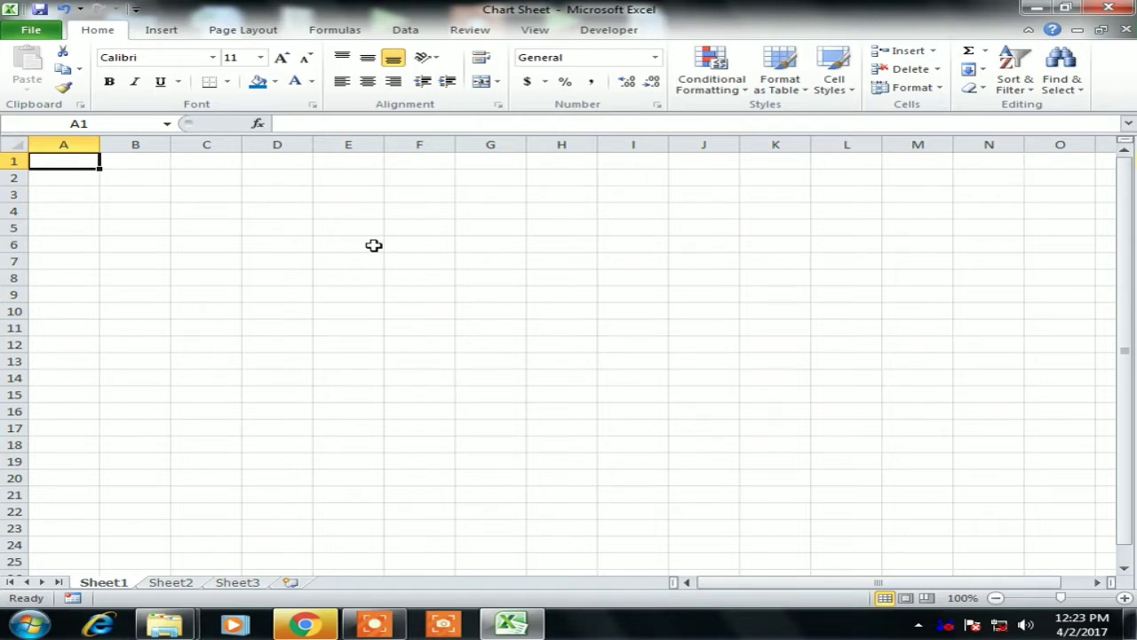
Enter the header Date in A1 and 1-Apr-17 in A2, formatted to show the year.
text(Date)
key(Return)
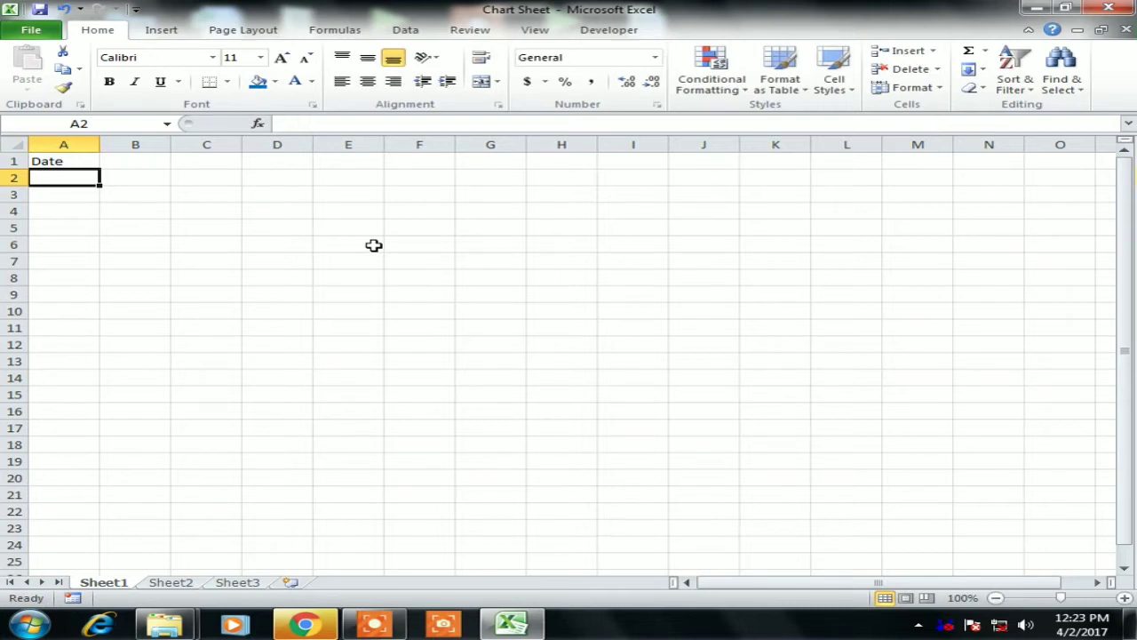
text(1apr)
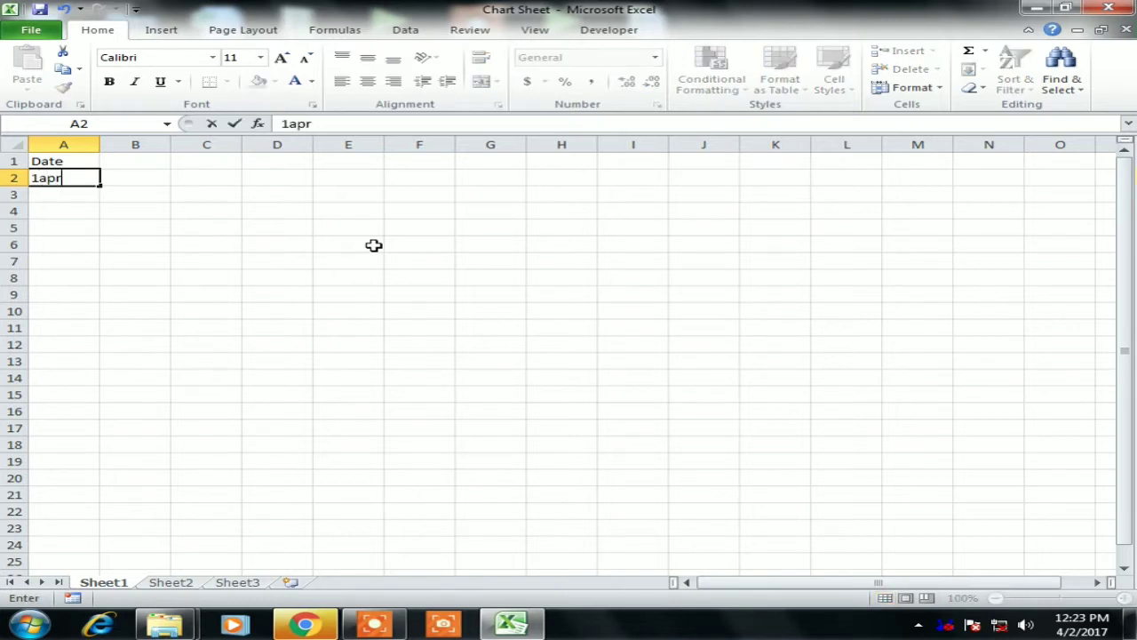
key(Return)
key(Up)
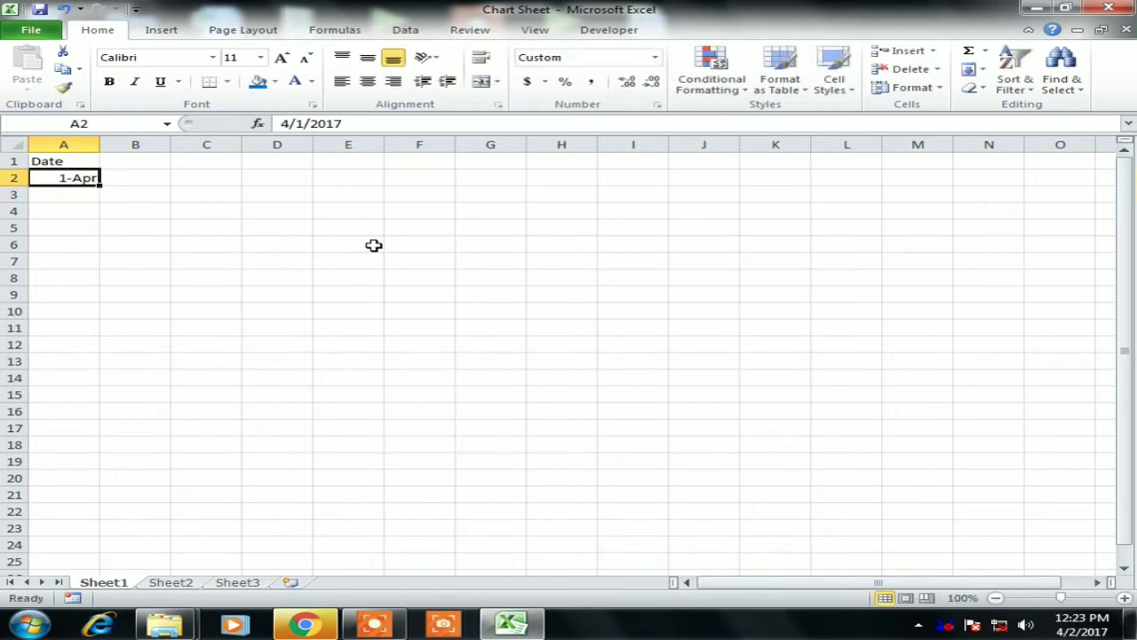
key(ctrl+shift+3)
Select A2:A8 and start the Fill Series command for the dates.
key(shift+Down)
key(shift+Down)
key(shift+Down)
key(shift+Down)
key(shift+Down)
key(shift+Down)
key(shift+Down)
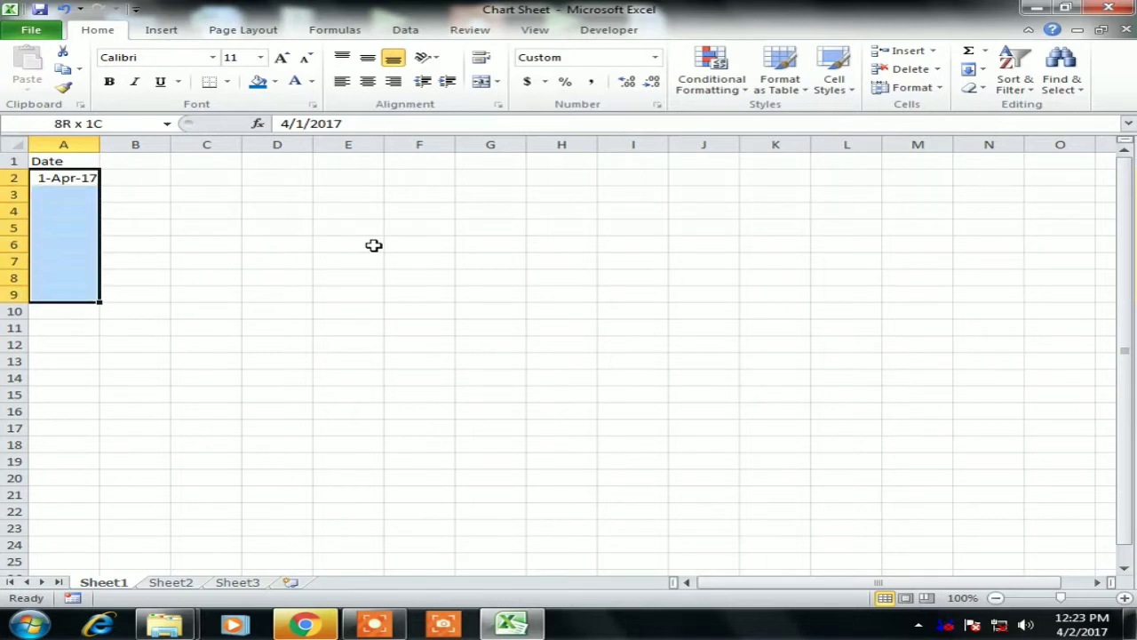
key(shift+Up)
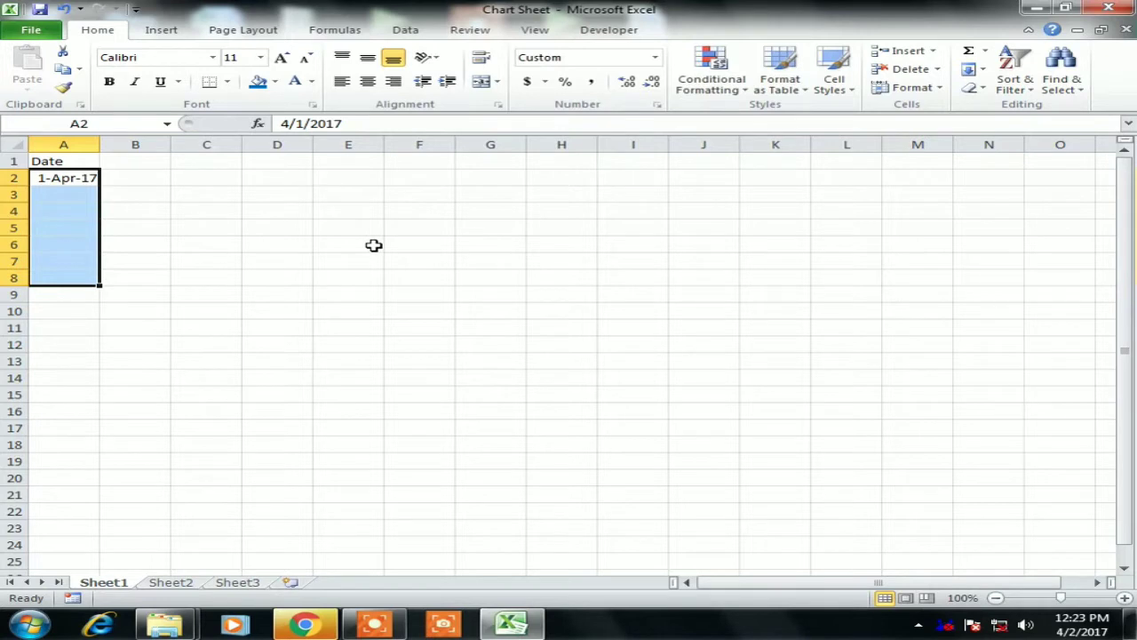
key(alt+e)
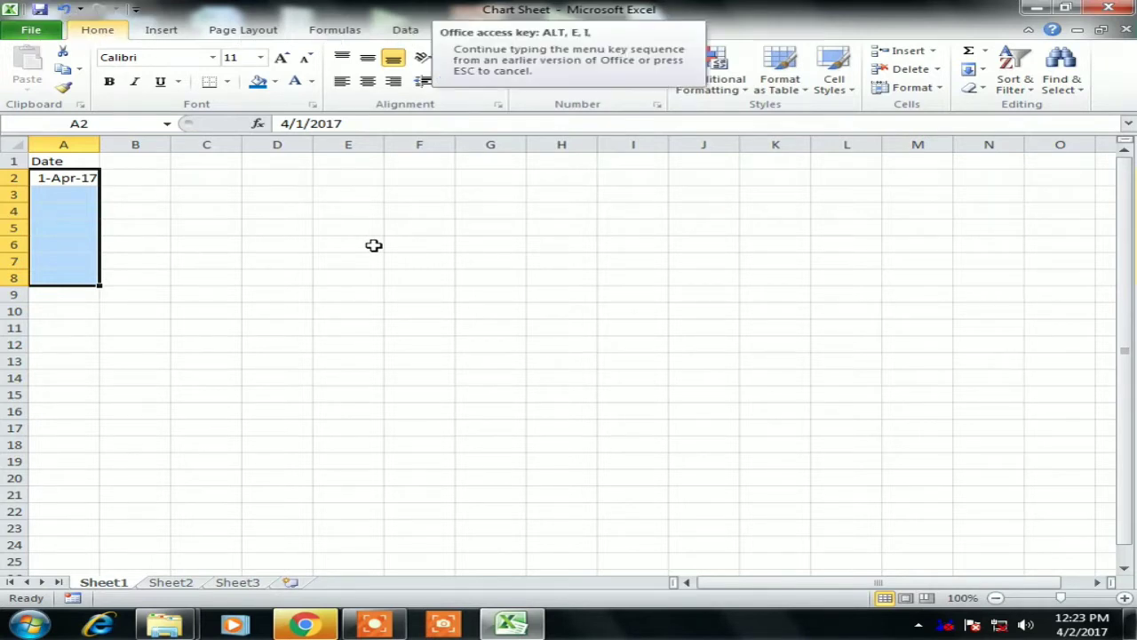
Fill A2:A8 with daily dates 1-Apr-17 to 7-Apr-17 and widen column A.
key(s)
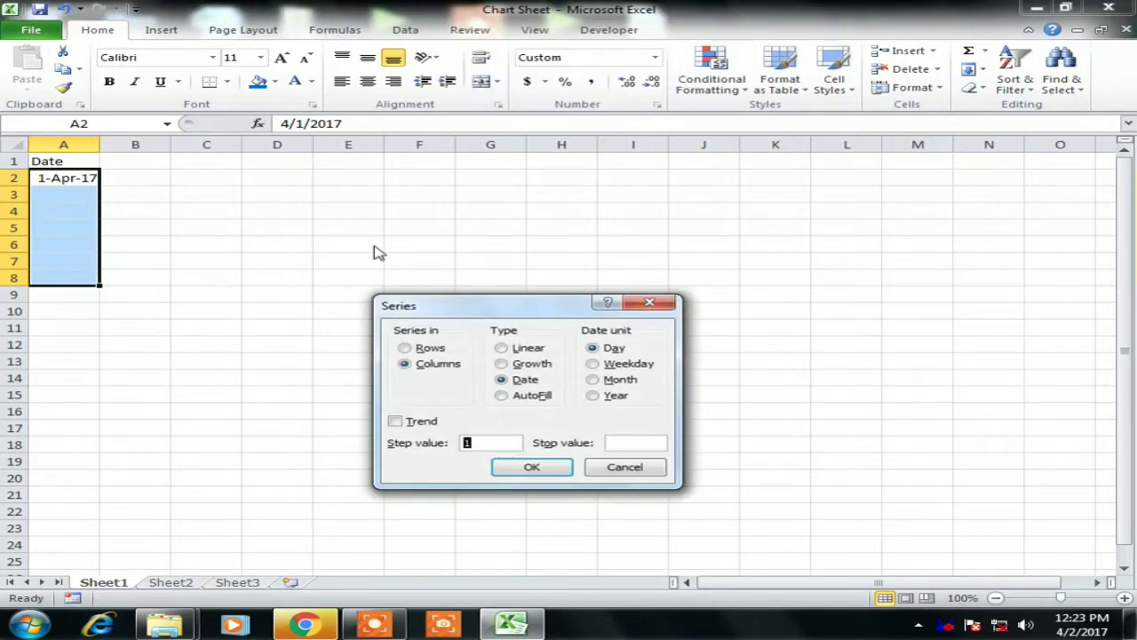
drag(490, 305, 483, 141)
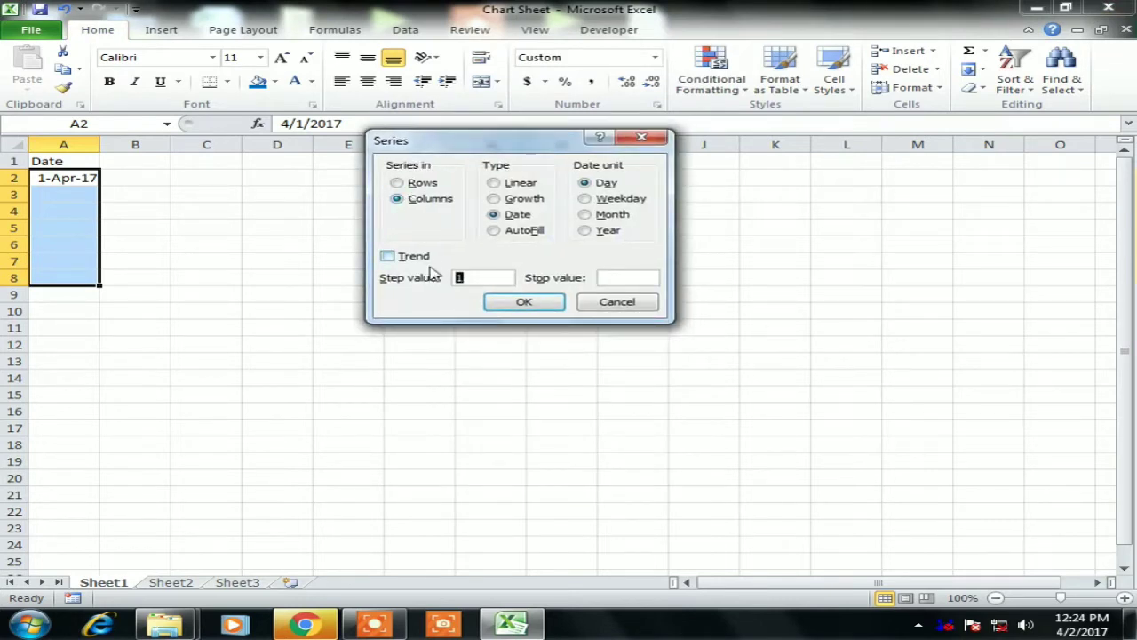
click(531, 305)
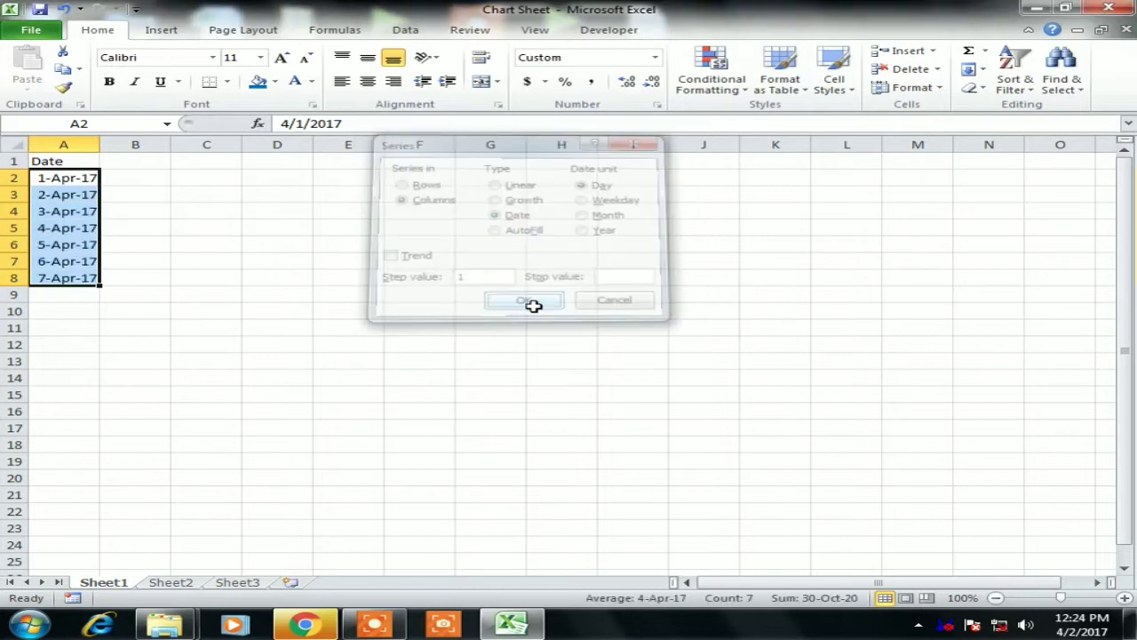
click(325, 276)
click(91, 178)
drag(98, 144, 112, 144)
Enter the header Call Offered in B1 and autofit column B.
click(141, 158)
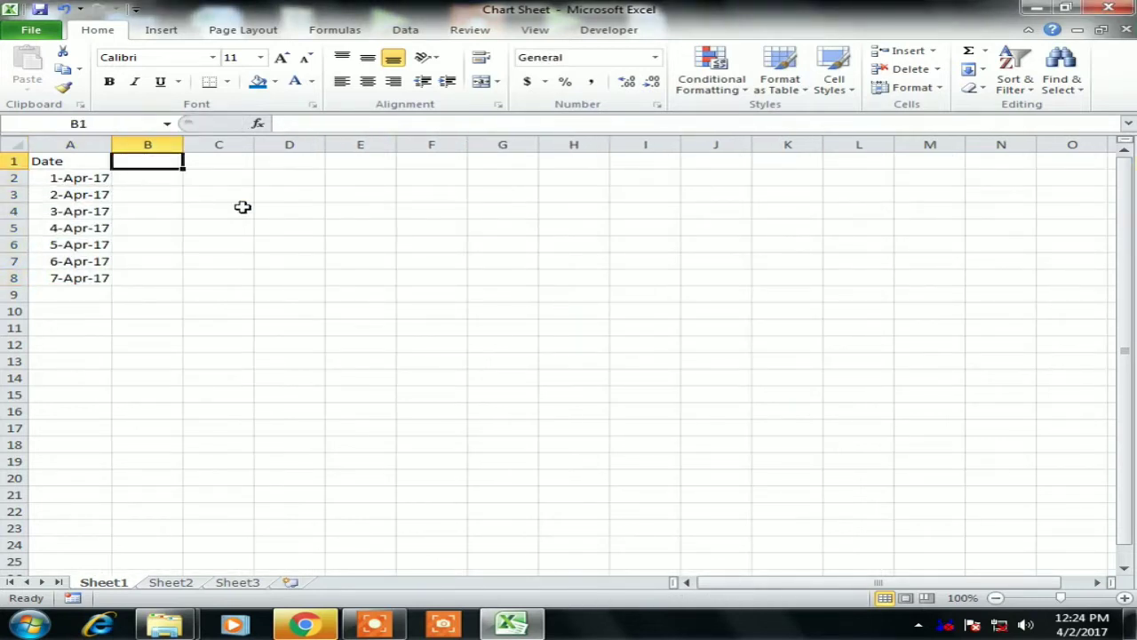
text(Call Of)
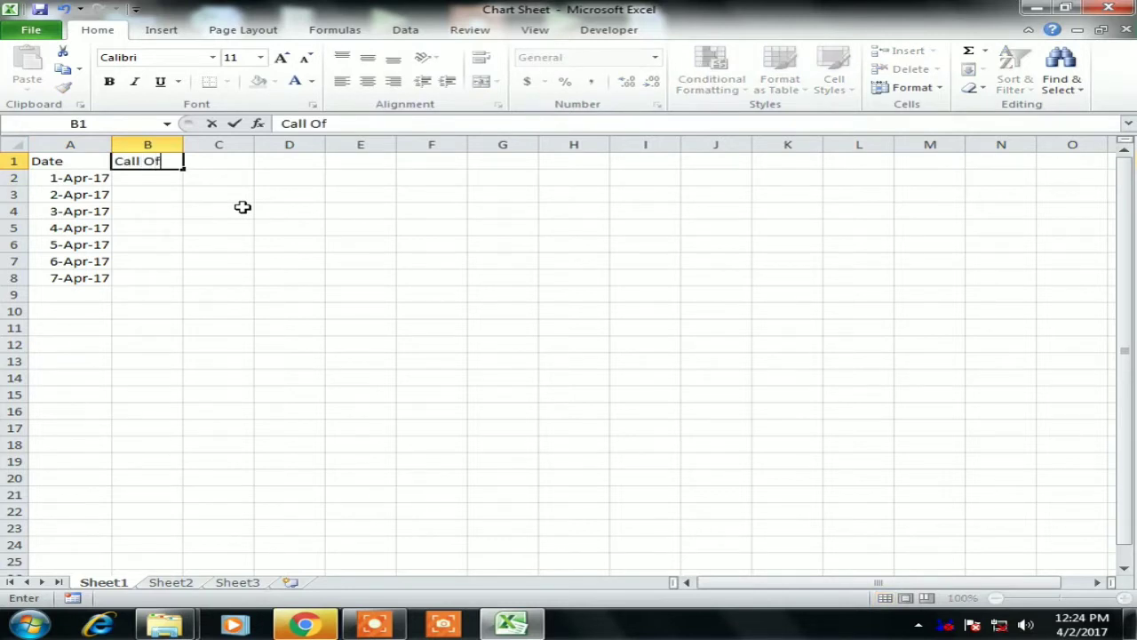
text(fered)
key(Return)
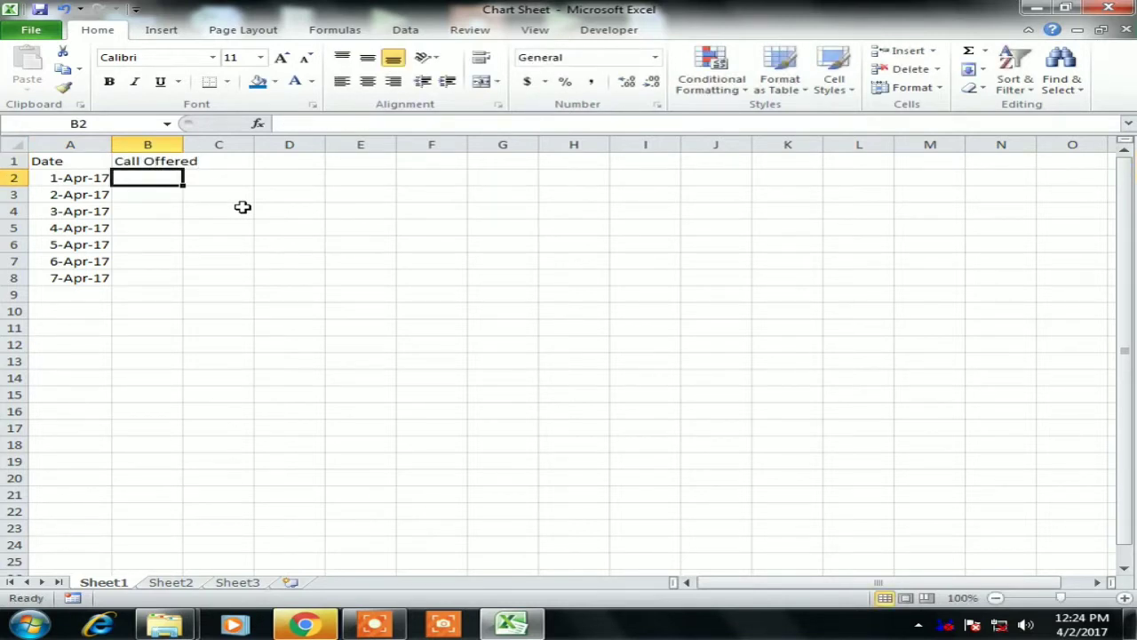
key(Up)
key(alt+o)
key(c)
key(a)
Enter the headers Call Answered in C1 and SL% in D1.
key(Right)
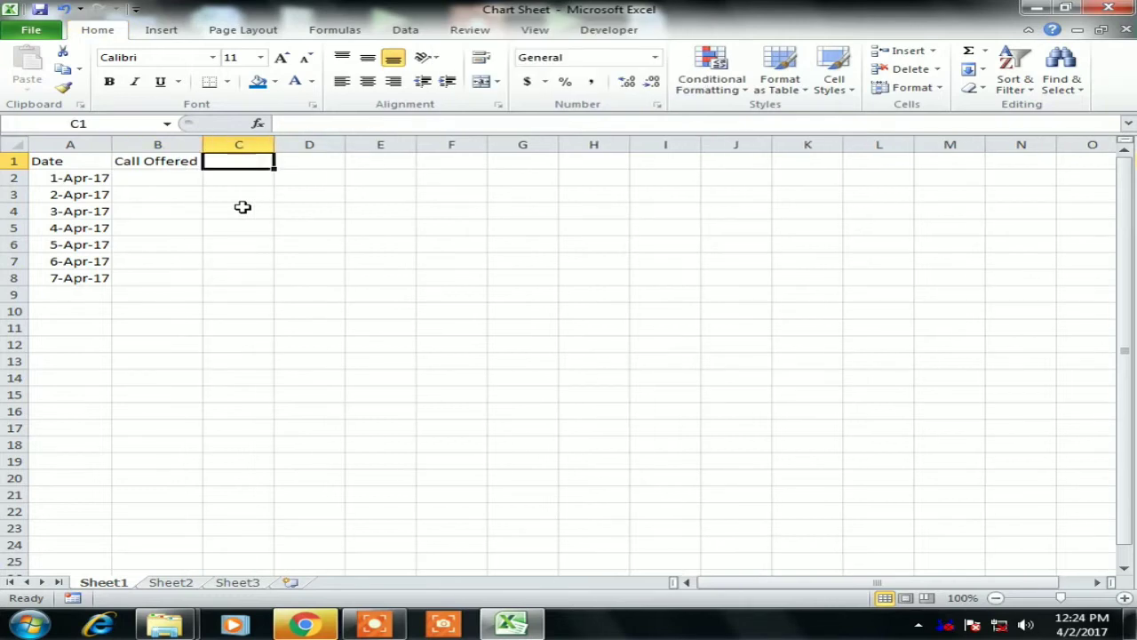
text(Call An)
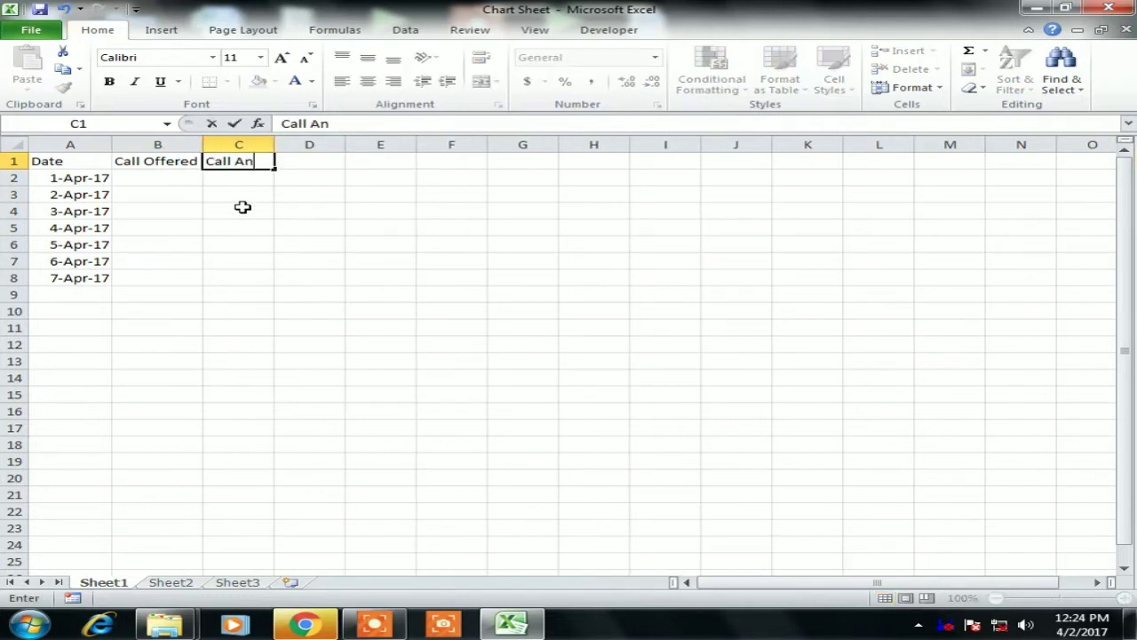
text(swered)
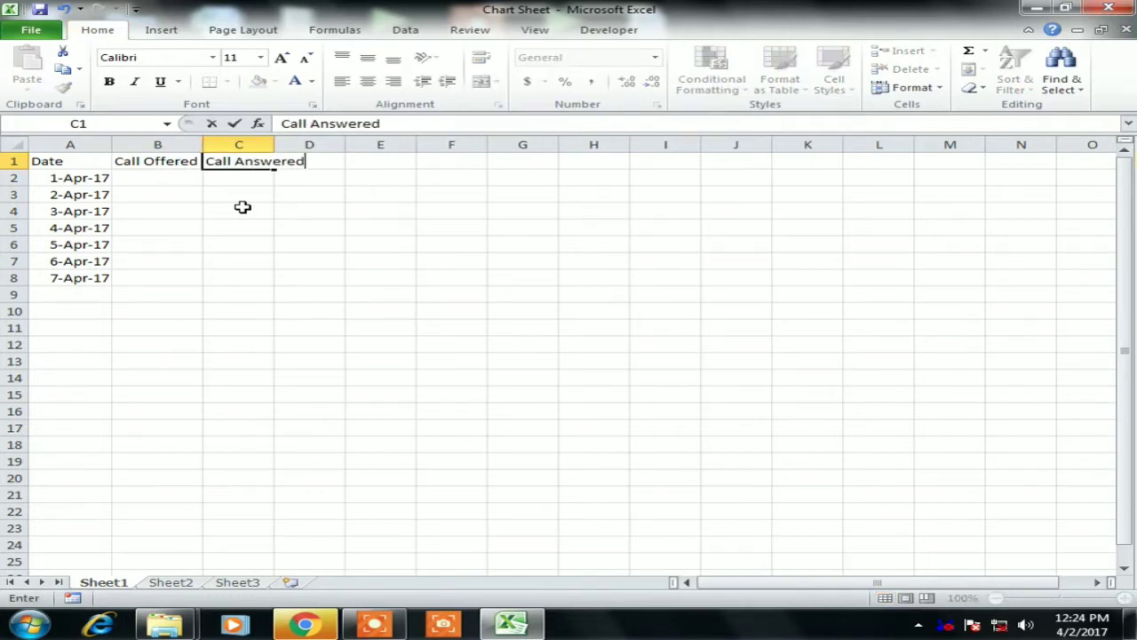
key(Return)
key(Up)
key(Right)
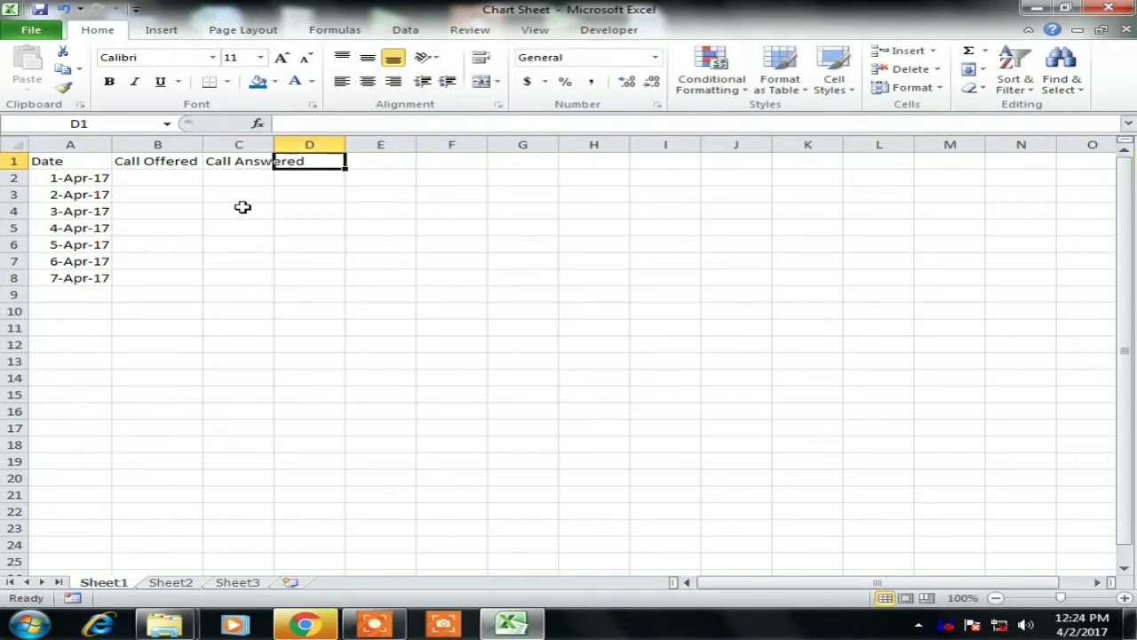
text(SL%)
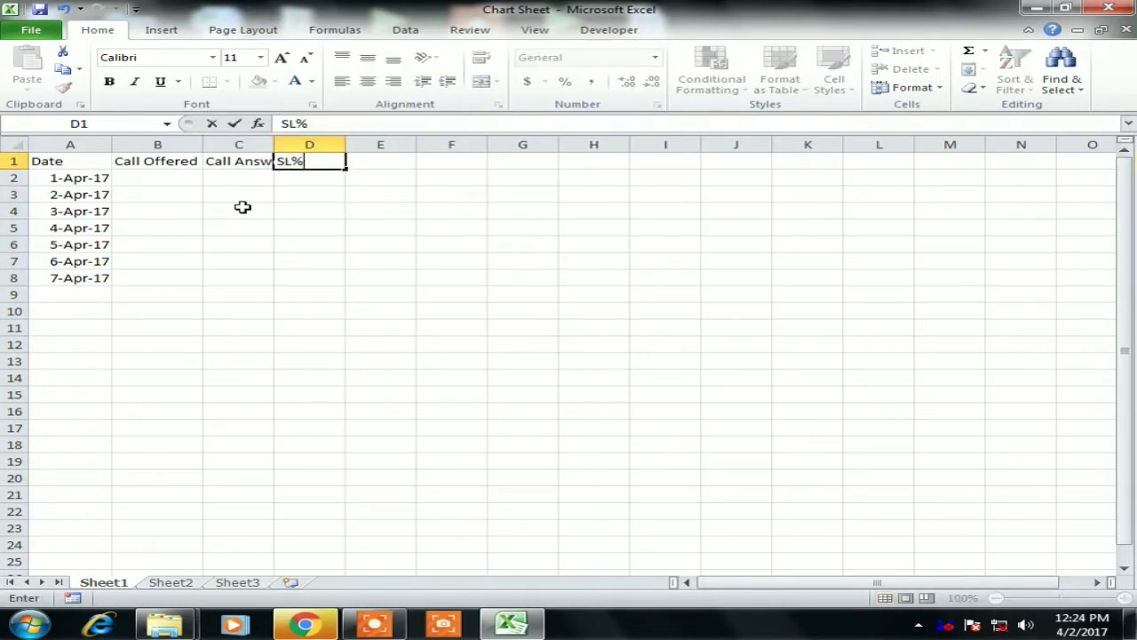
key(Return)
Autofit column C to Call Answered and select the Call Offered cells B2:B8.
key(Up)
key(Left)
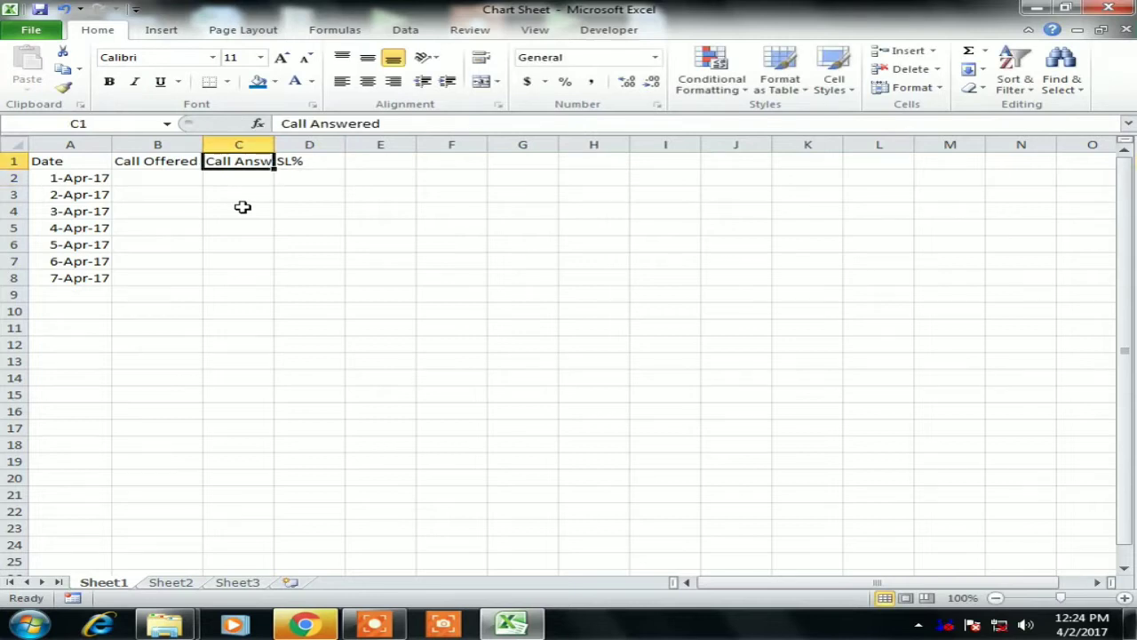
key(alt+o)
key(c)
key(a)
key(Left)
key(Down)
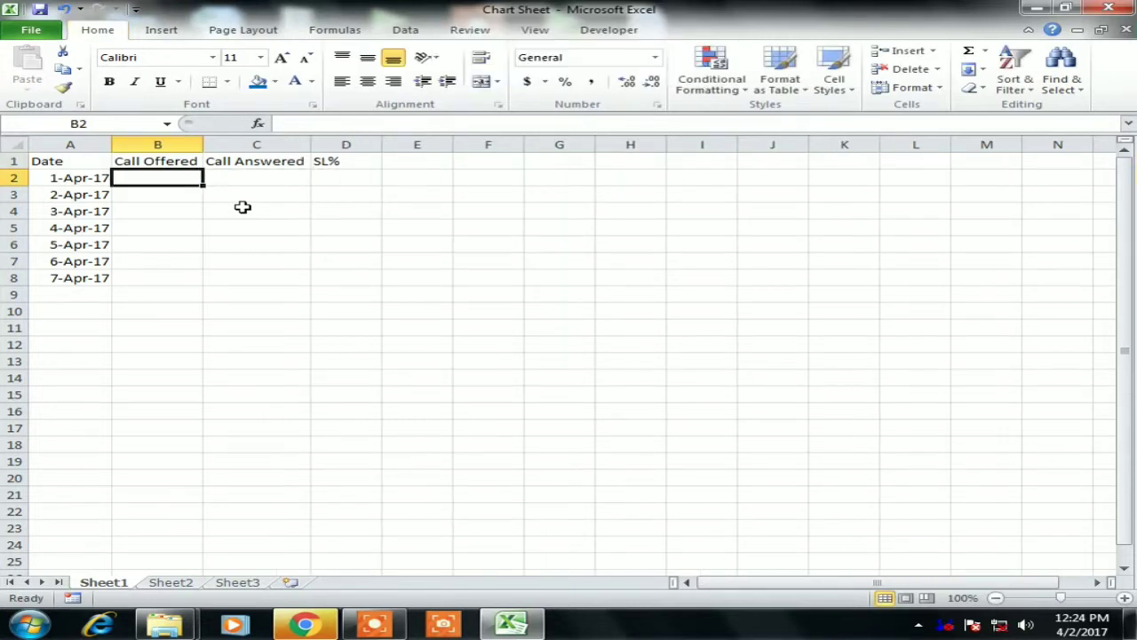
key(shift+Down)
key(shift+Down)
key(shift+Down)
key(shift+Down)
key(shift+Down)
key(shift+Down)
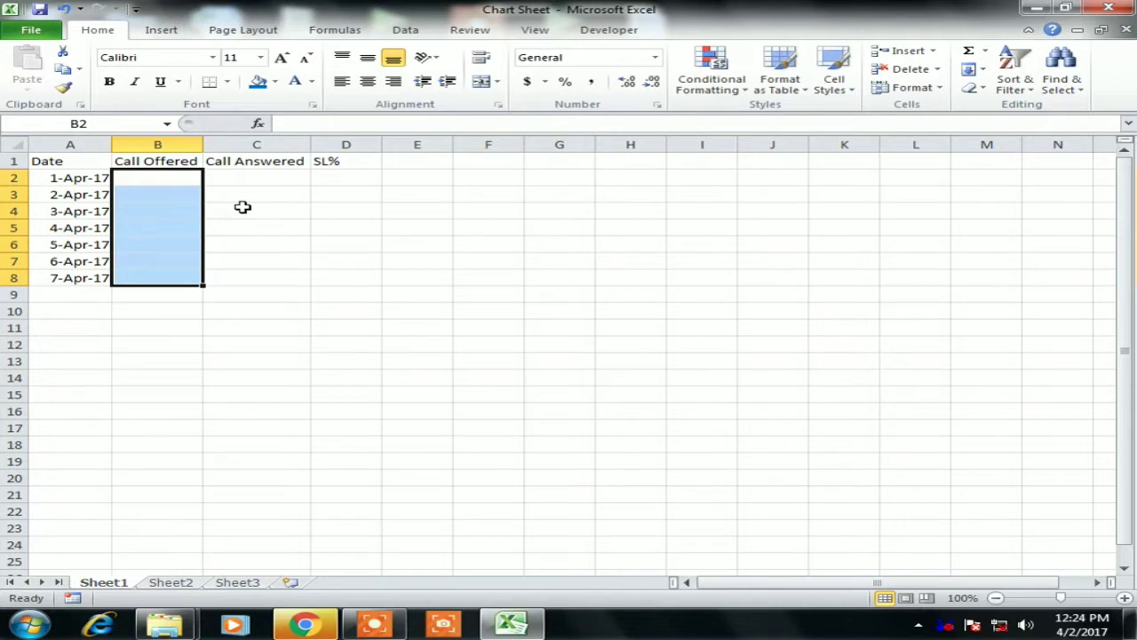
Enter =RANDBETWEEN(800,1000) in B2 for the Call Offered counts.
key(Up)
key(Down)
text(=ra)
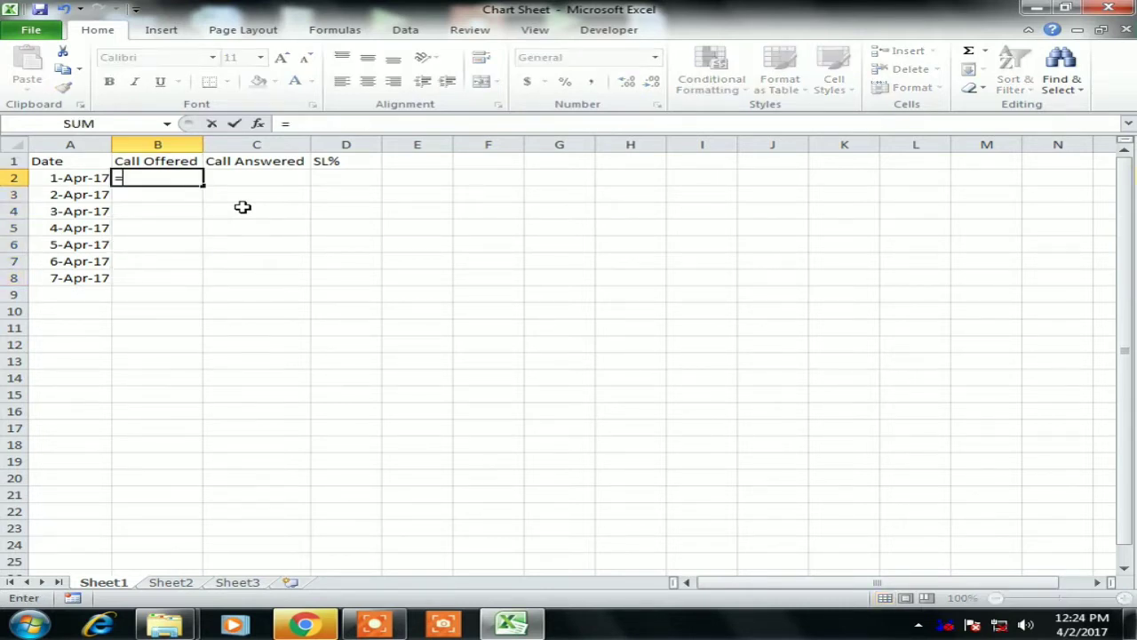
key(Down)
key(Down)
key(Tab)
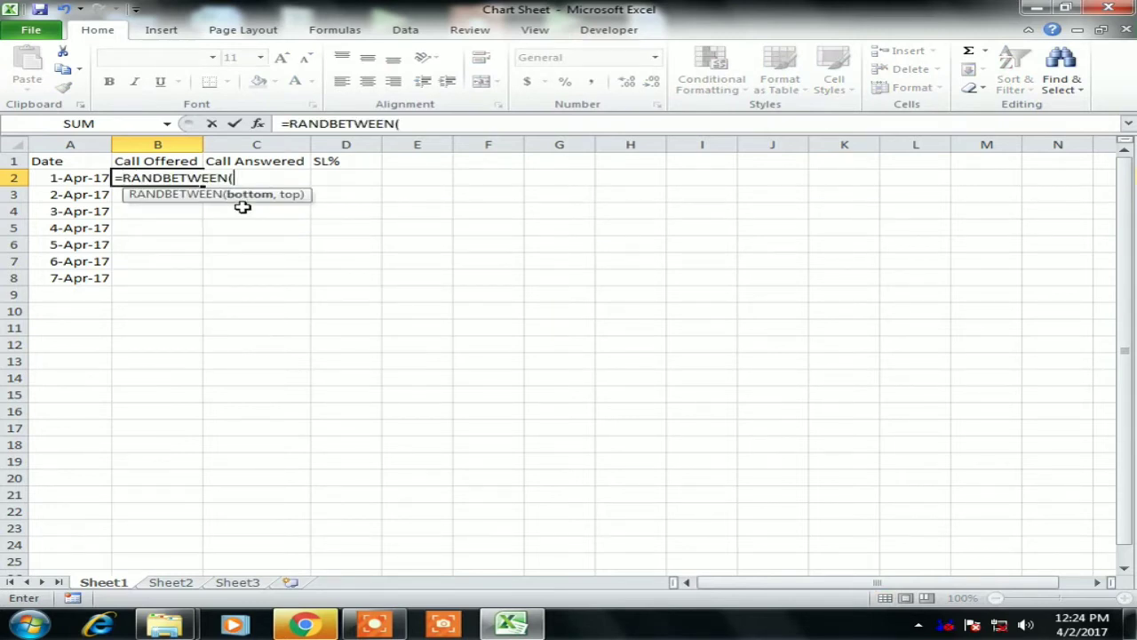
text(800,1)
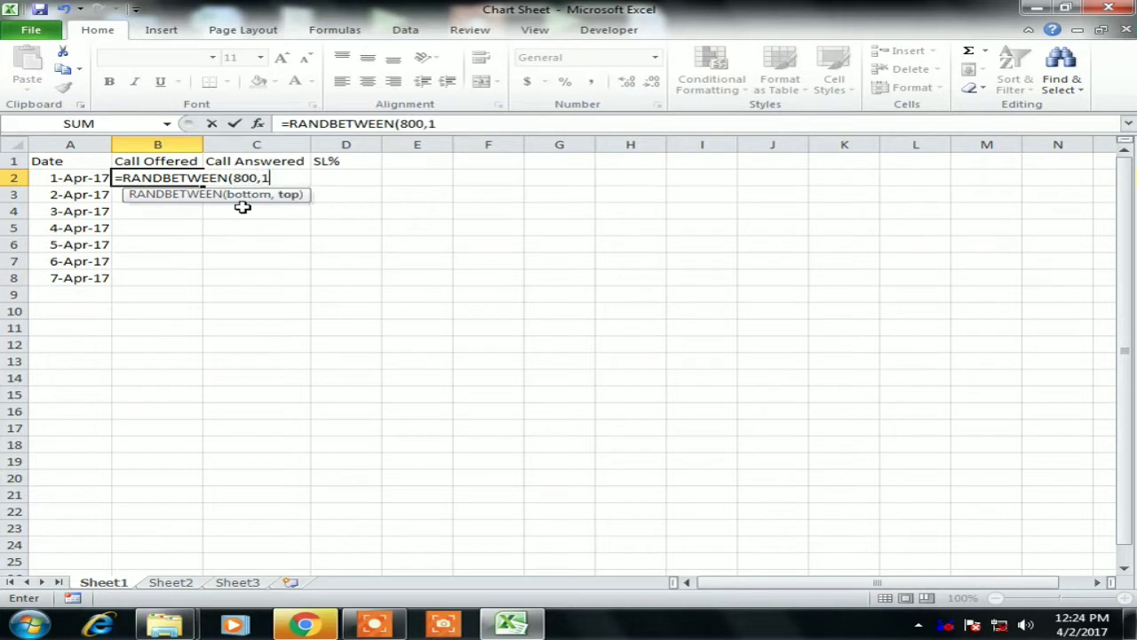
text(000)
key(Return)
Fill the Call Offered formula down B2:B8 with Ctrl+D.
key(Up)
key(Left)
key(ctrl+Down)
key(ctrl+Right)
key(ctrl+Left)
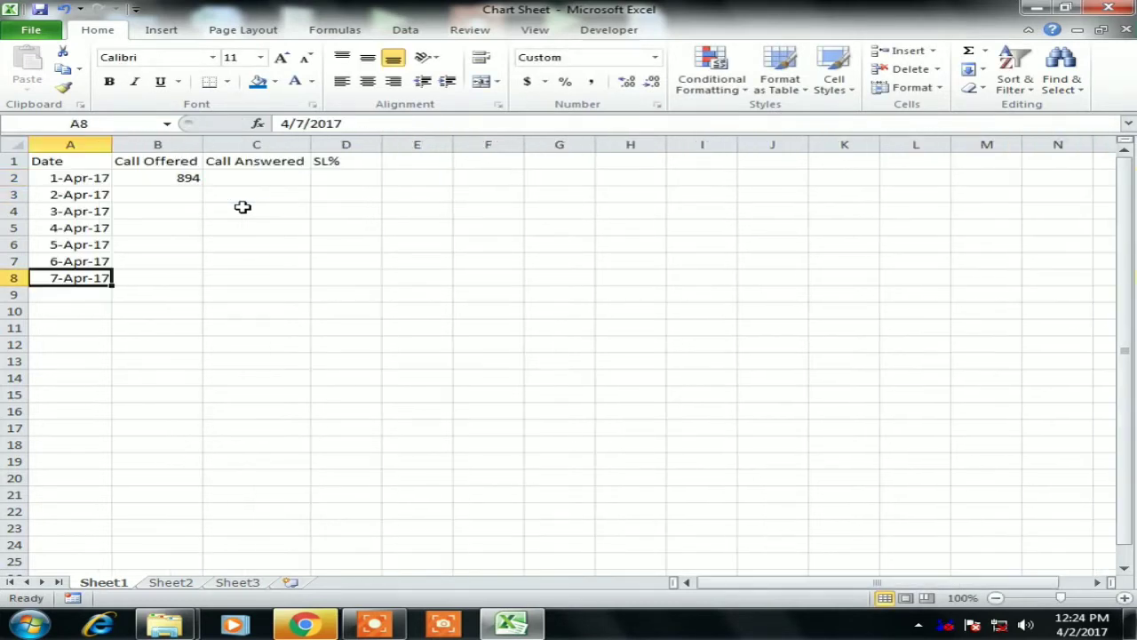
key(Right)
key(ctrl+shift+Up)
key(ctrl+d)
Enter =RANDBETWEEN(500,800) in C2 for the Call Answered counts.
key(Up)
key(Right)
key(Up)
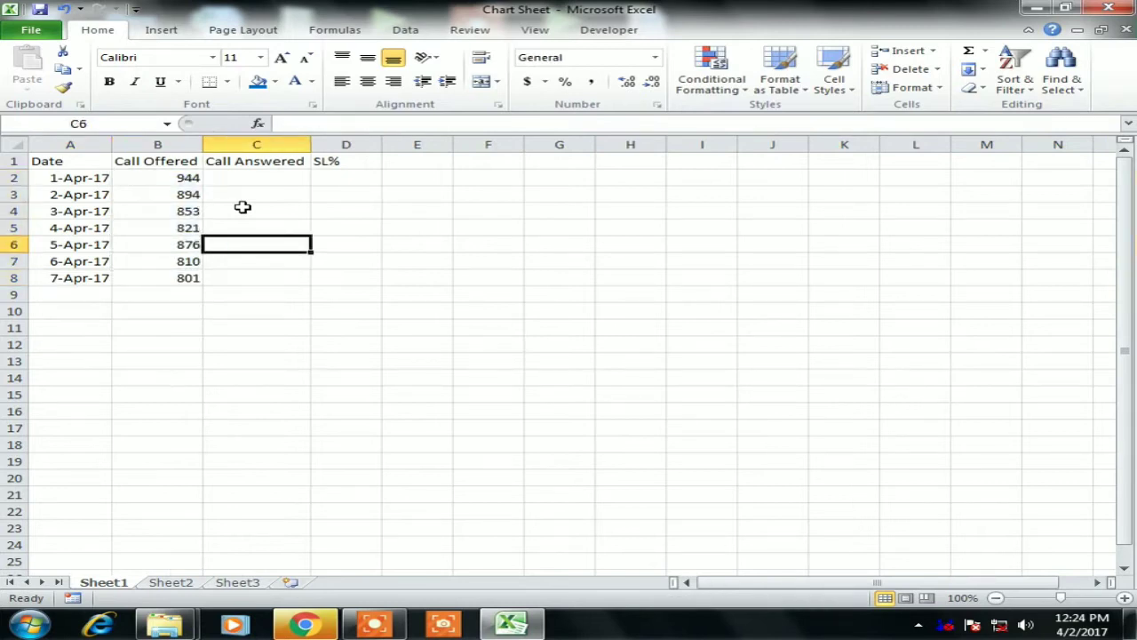
key(ctrl+Up)
key(Down)
text(=)
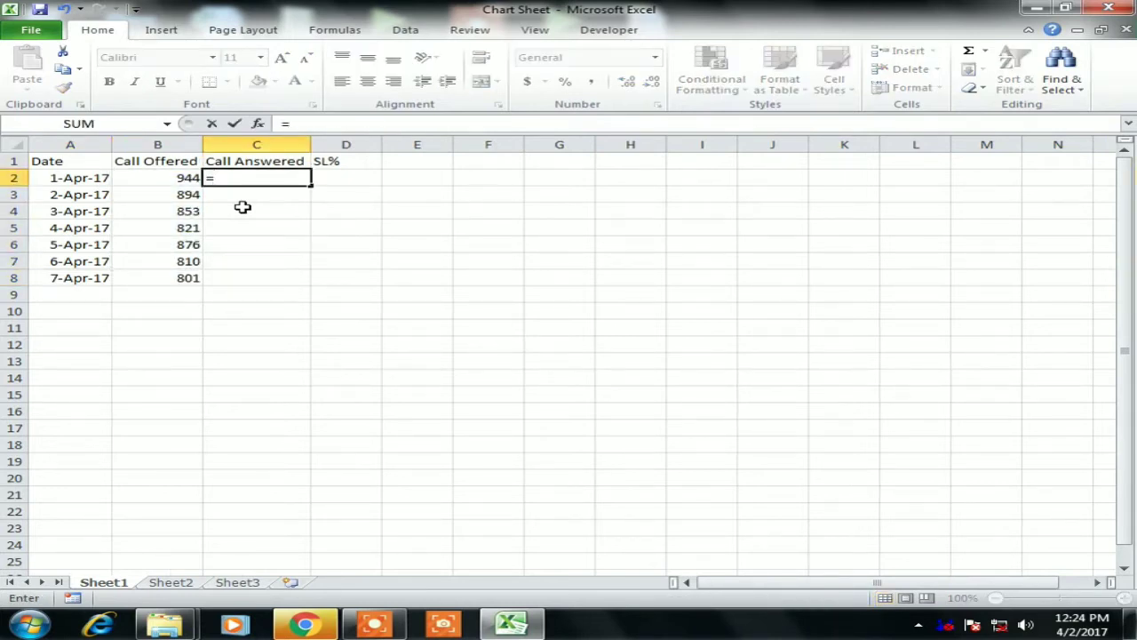
text(call)
key(BackSpace)
key(BackSpace)
key(BackSpace)
key(BackSpace)
text(ra)
key(Down)
key(Down)
key(Tab)
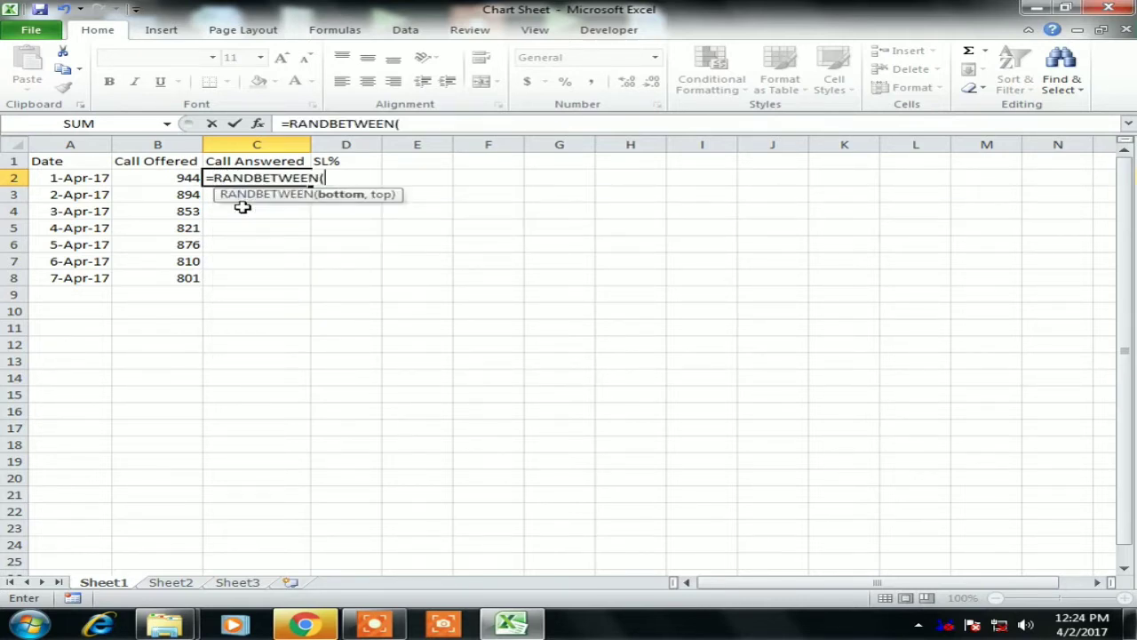
text(500,8)
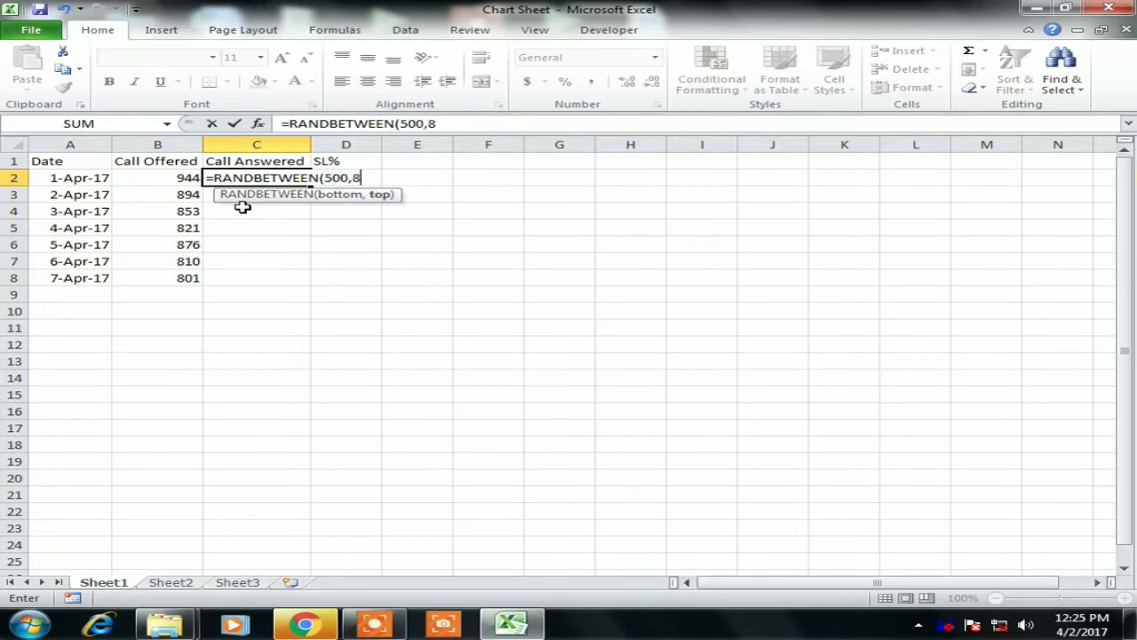
text(00)
key(Return)
Fill the Call Answered formula down C2:C8 with Ctrl+D.
key(Up)
key(Left)
key(ctrl+Down)
key(ctrl+Right)
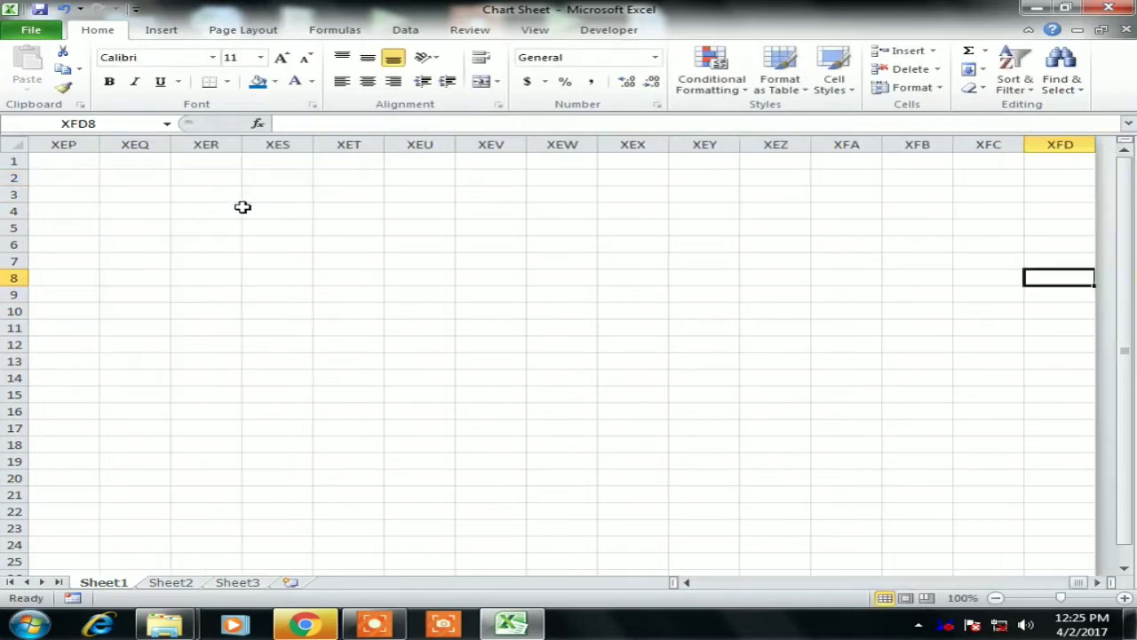
key(ctrl+Left)
key(Right)
key(ctrl+shift+Up)
key(ctrl+d)
key(ctrl+Up)
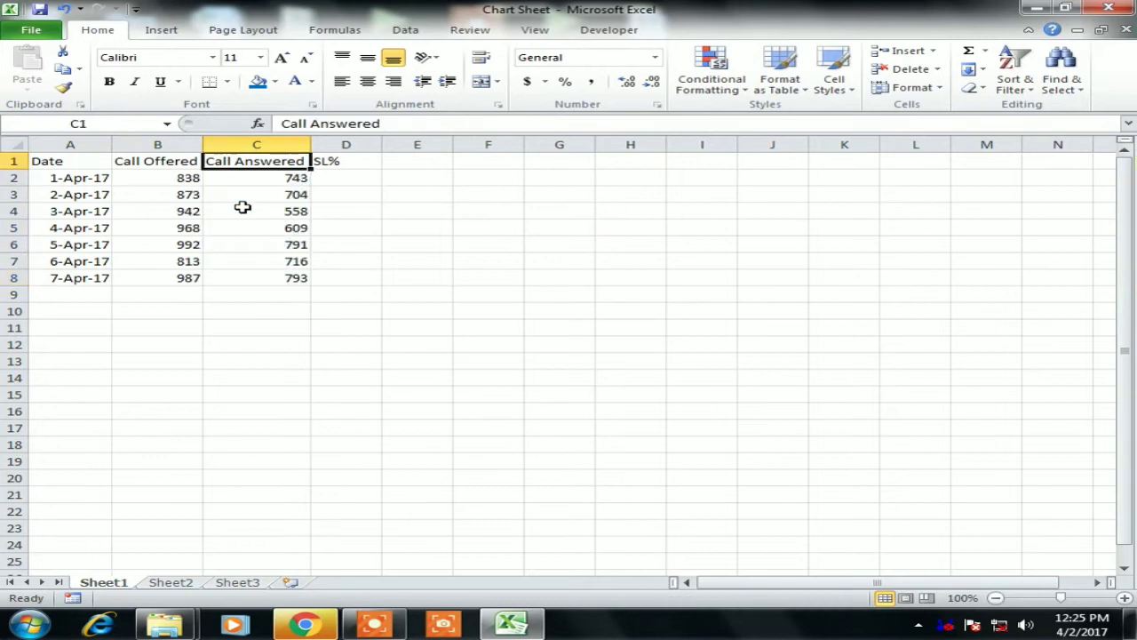
key(Right)
Enter =RANDBETWEEN(50,100)/100 in D2 for the SL% value.
key(Down)
text(=r)
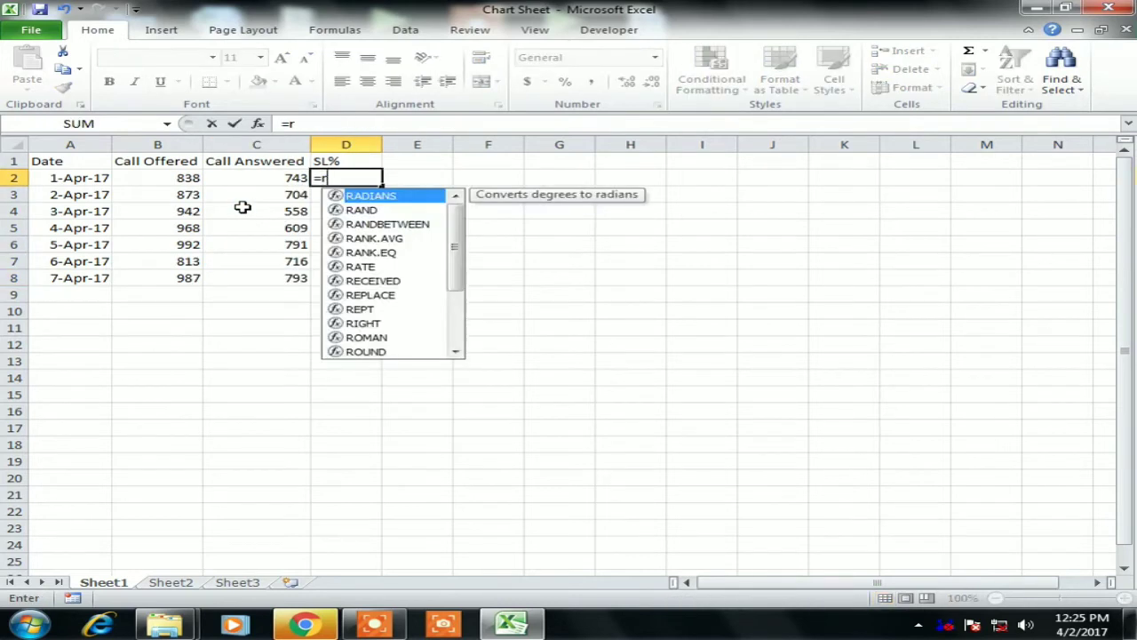
text(a)
key(Down)
key(Down)
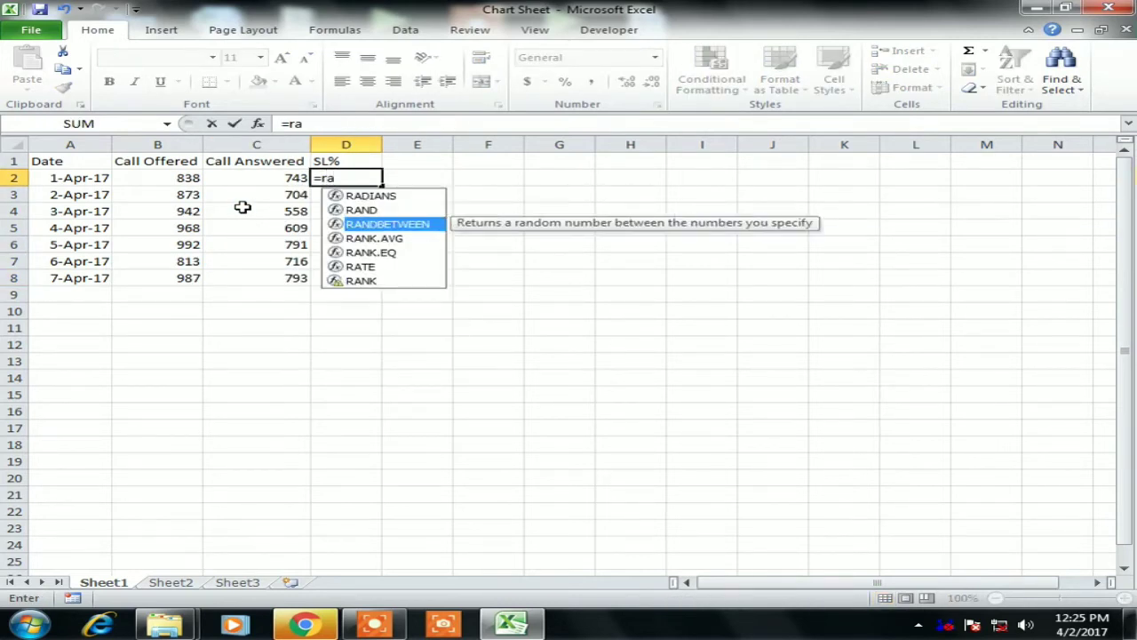
key(Tab)
text(50)
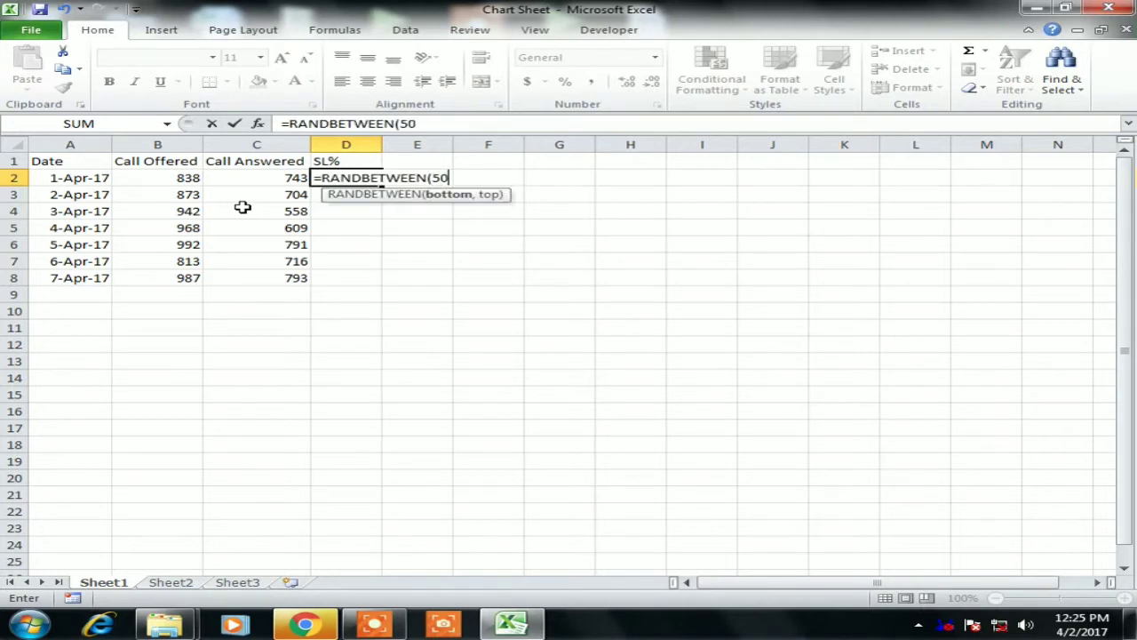
text(,100)
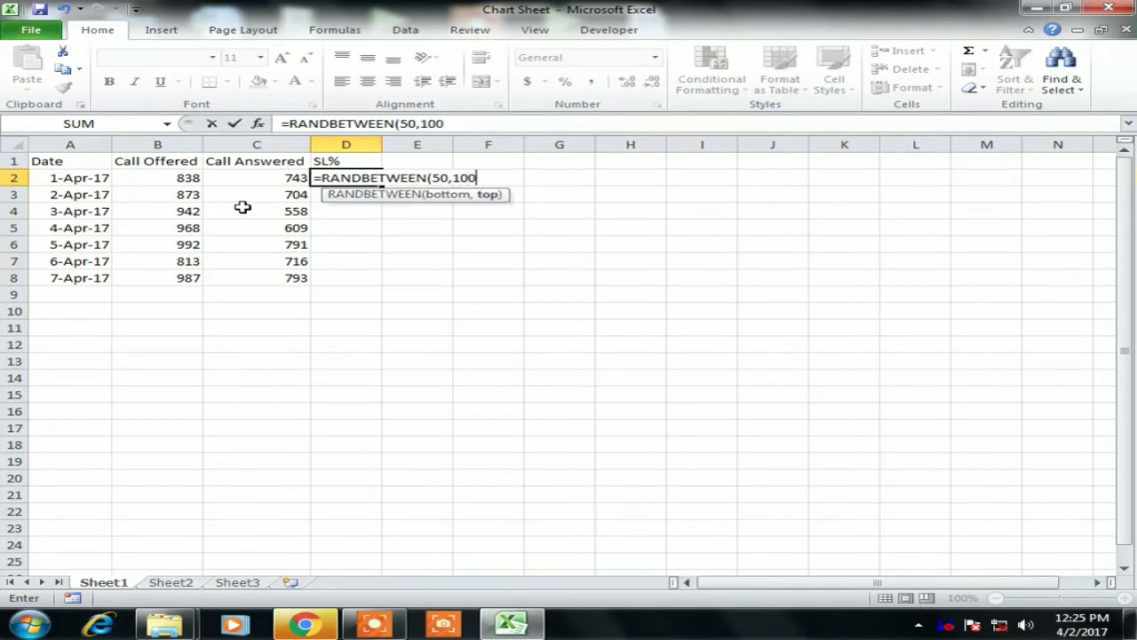
text(_)
key(BackSpace)
text()/100)
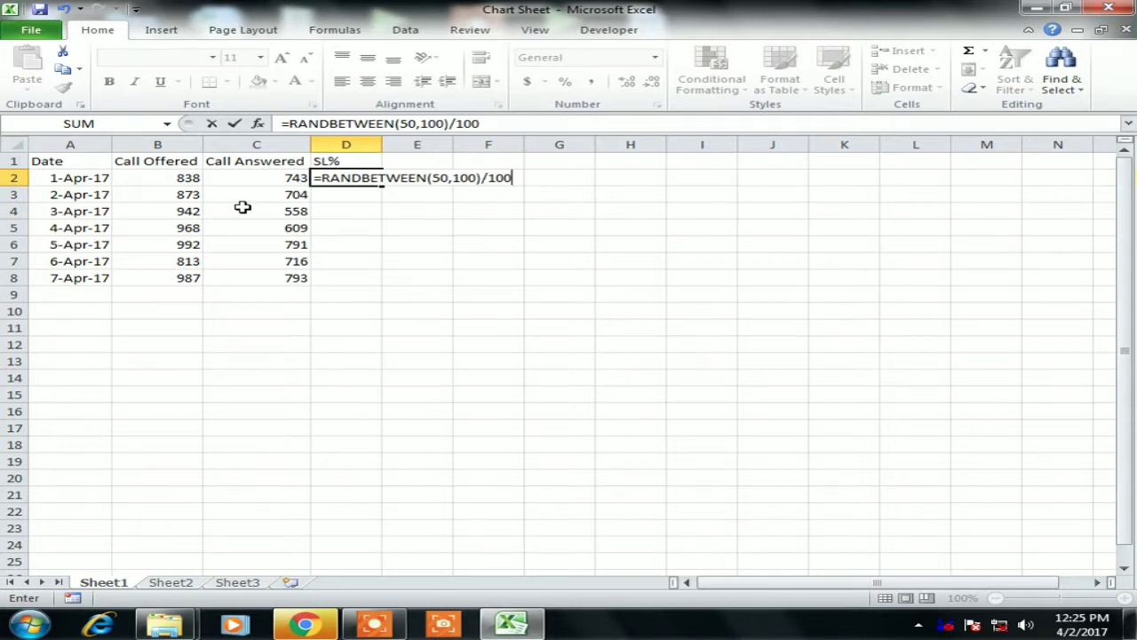
key(Return)
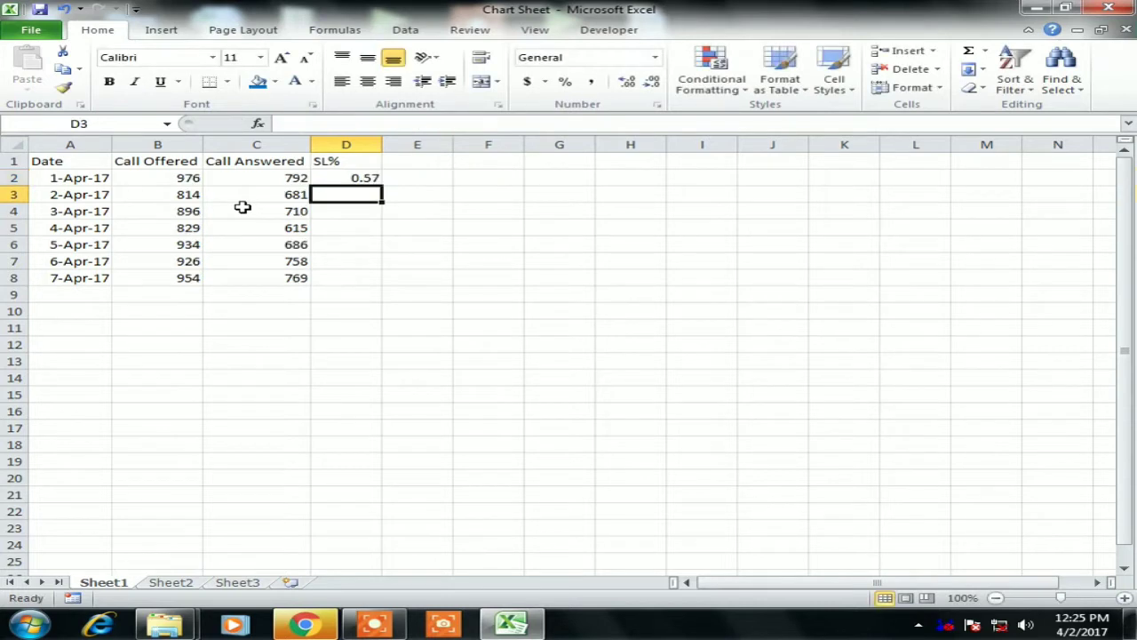
Fill the SL% formula down D2:D8 and format it as percentages.
key(Up)
key(Left)
key(ctrl+Down)
key(Right)
key(F9)
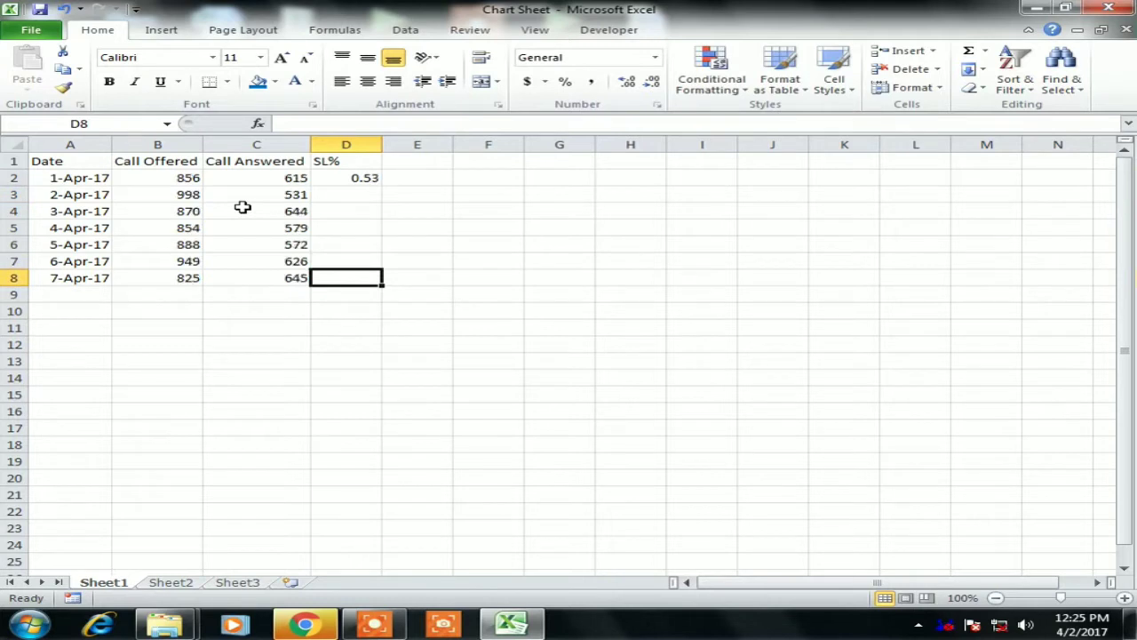
key(ctrl+shift+Up)
key(ctrl+d)
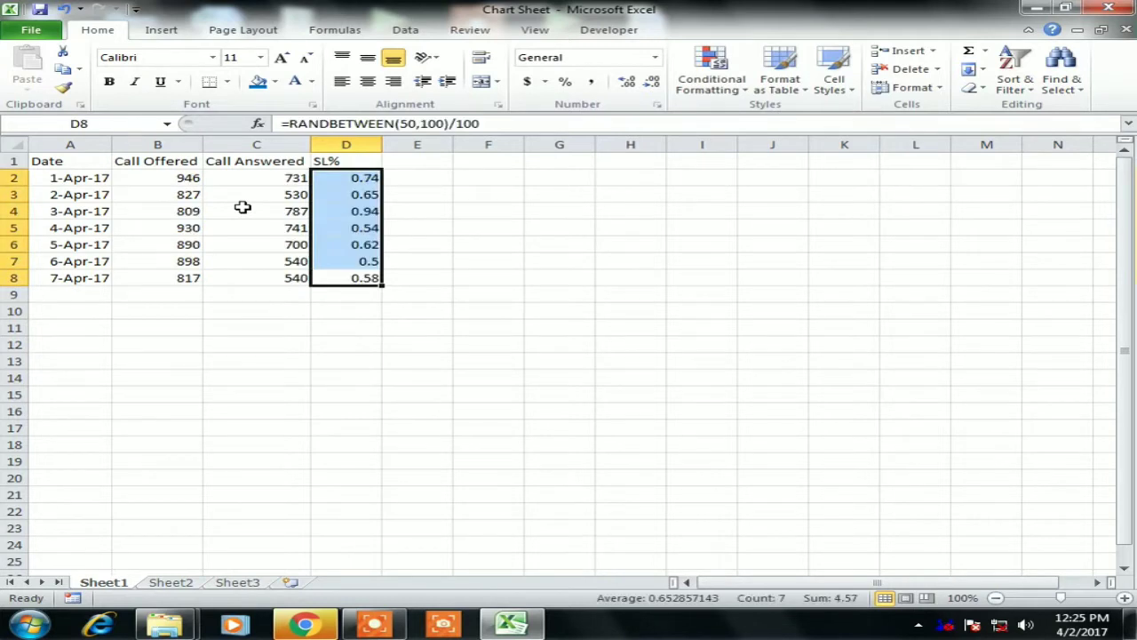
key(ctrl+shift+5)
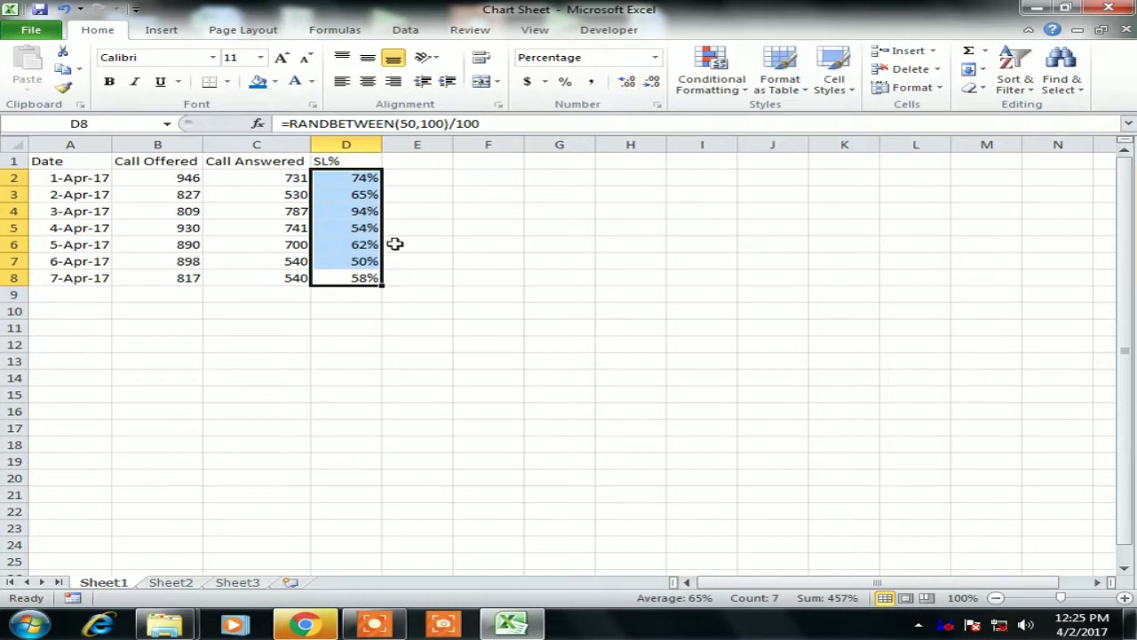
click(414, 208)
Centre the table A1:D8 vertically and horizontally and apply All Borders.
drag(44, 161, 356, 278)
click(368, 80)
click(368, 57)
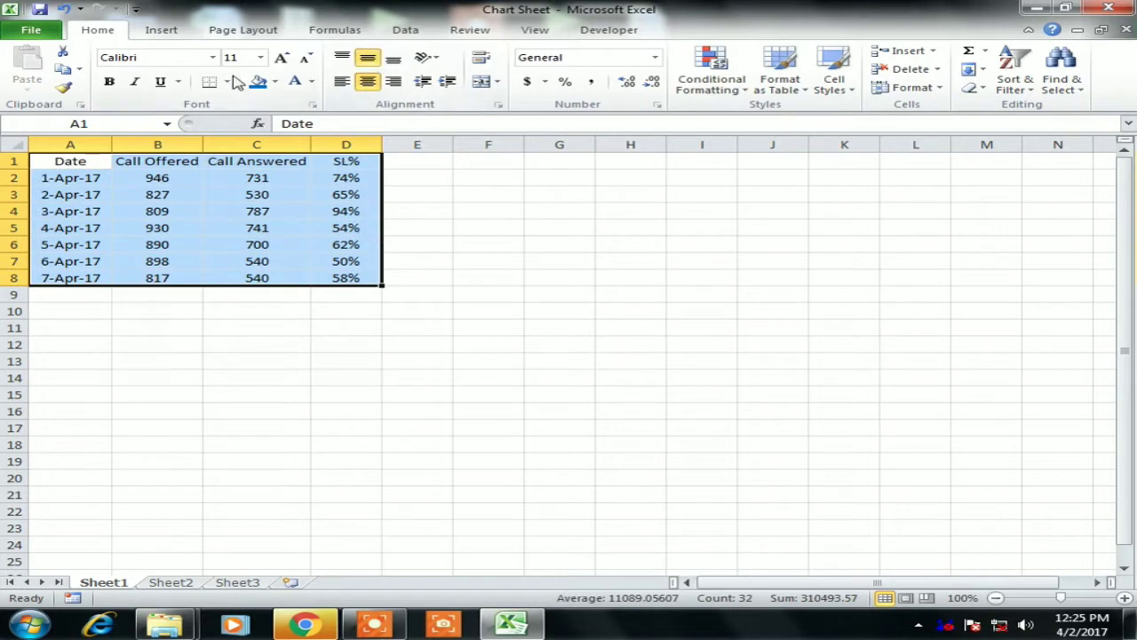
click(228, 82)
click(249, 214)
click(545, 216)
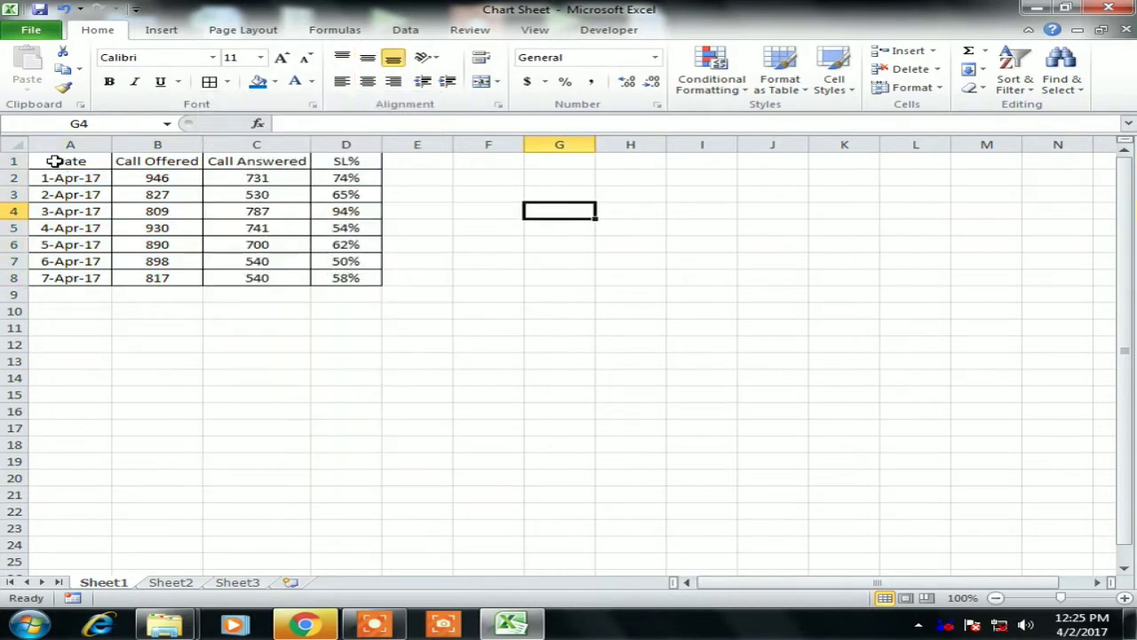
Give the header row A1:D1 a blue fill with white text.
drag(50, 160, 346, 161)
click(257, 82)
click(295, 82)
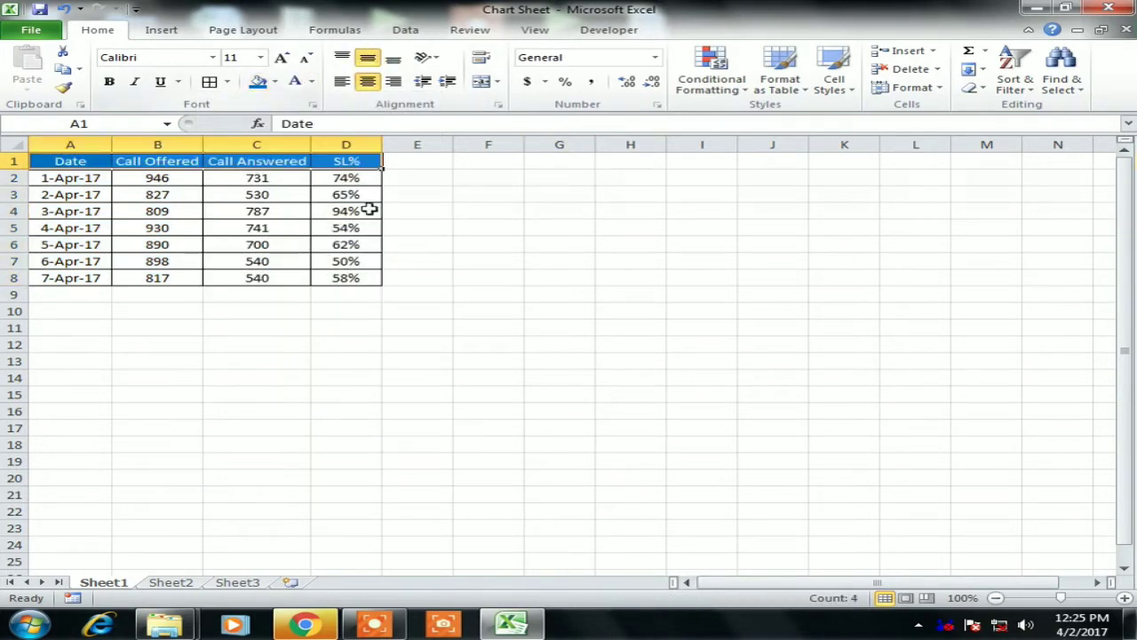
click(427, 242)
click(251, 177)
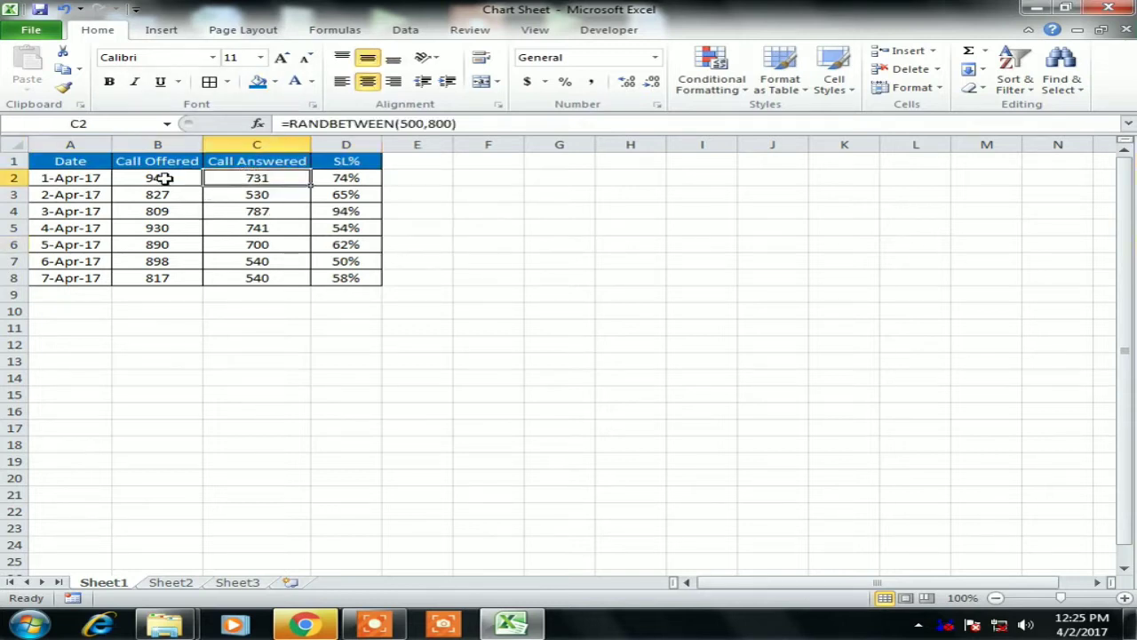
drag(56, 160, 351, 278)
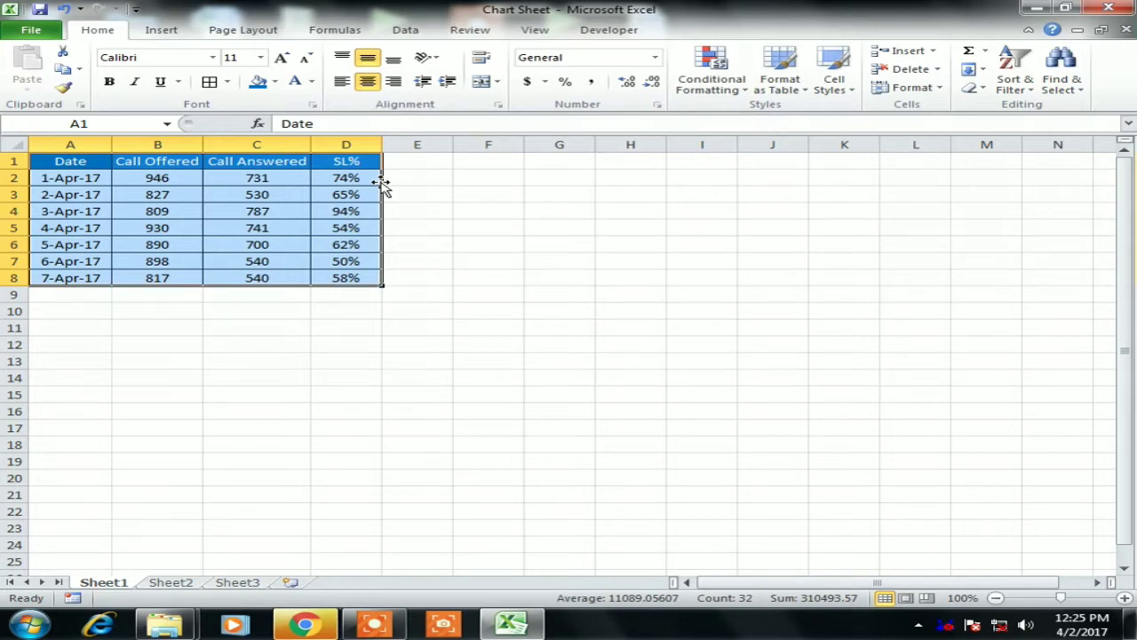
Zoom the worksheet in to 175% with Ctrl and the mouse wheel.
scroll(591, 302, up, 3)
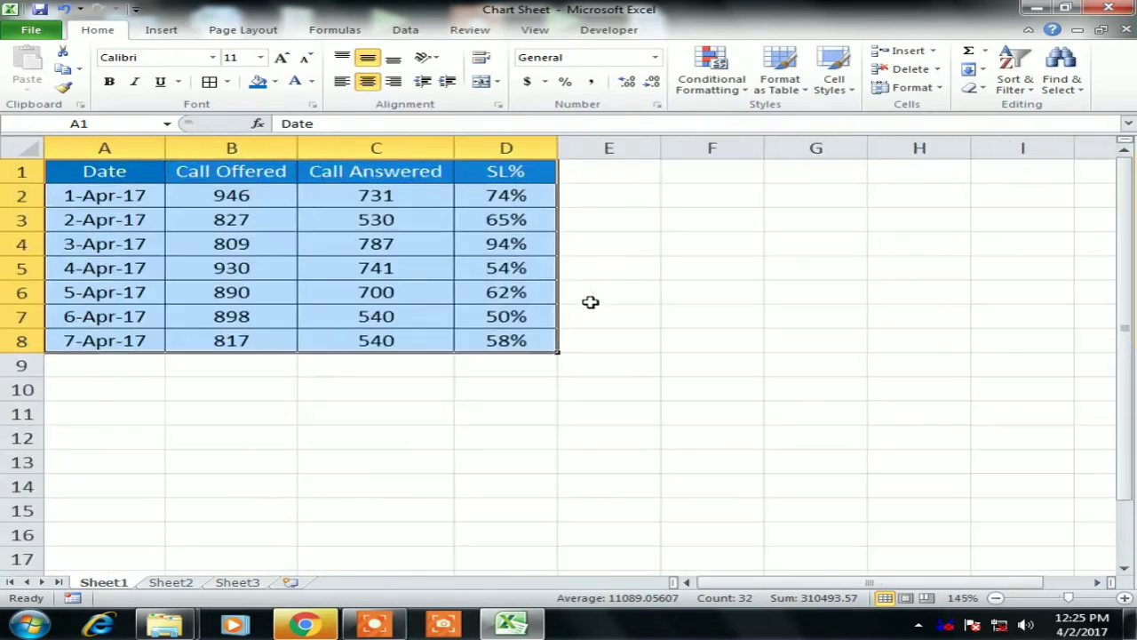
scroll(560, 288, up, 2)
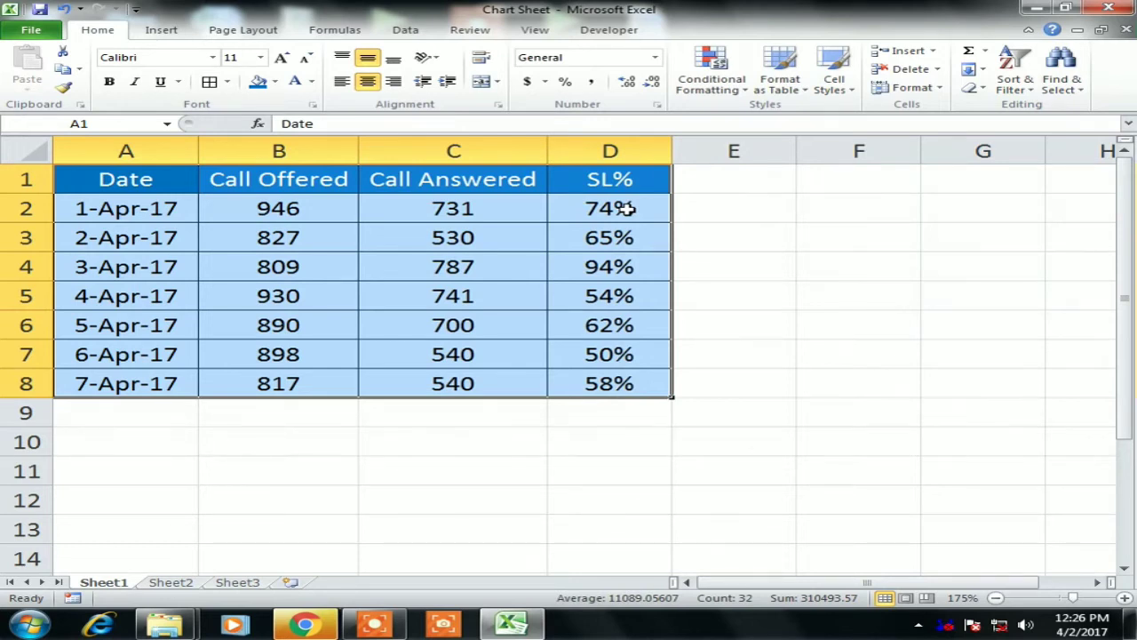
Type 'Press F11' in F2, then chart A1:D8 on a new chart sheet with F11.
click(828, 210)
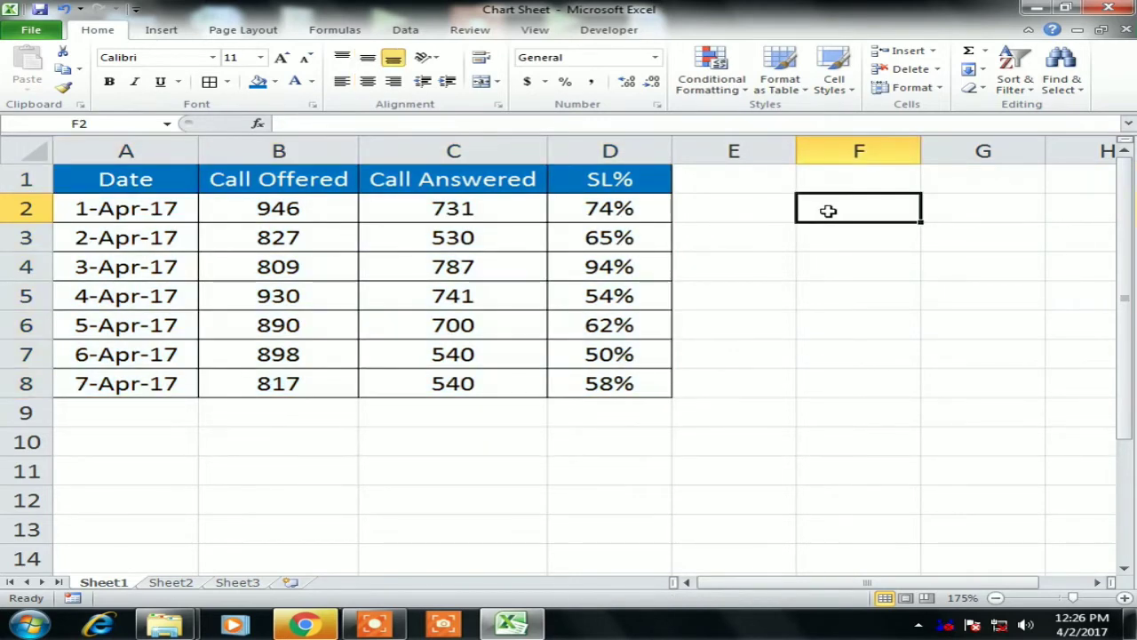
text(Press )
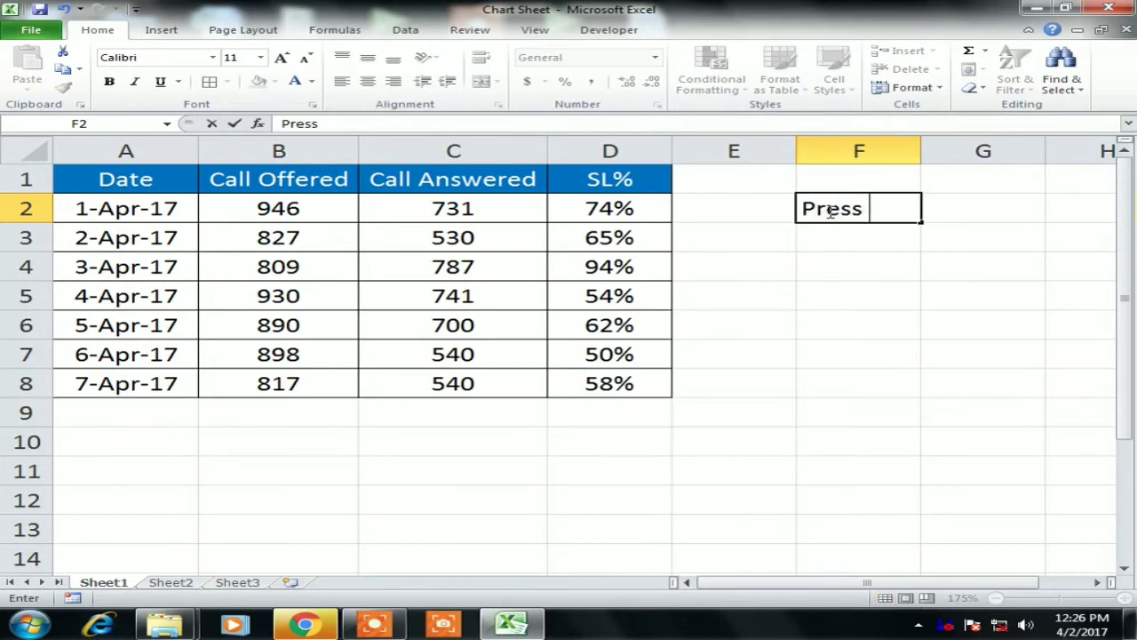
text(F11)
key(Return)
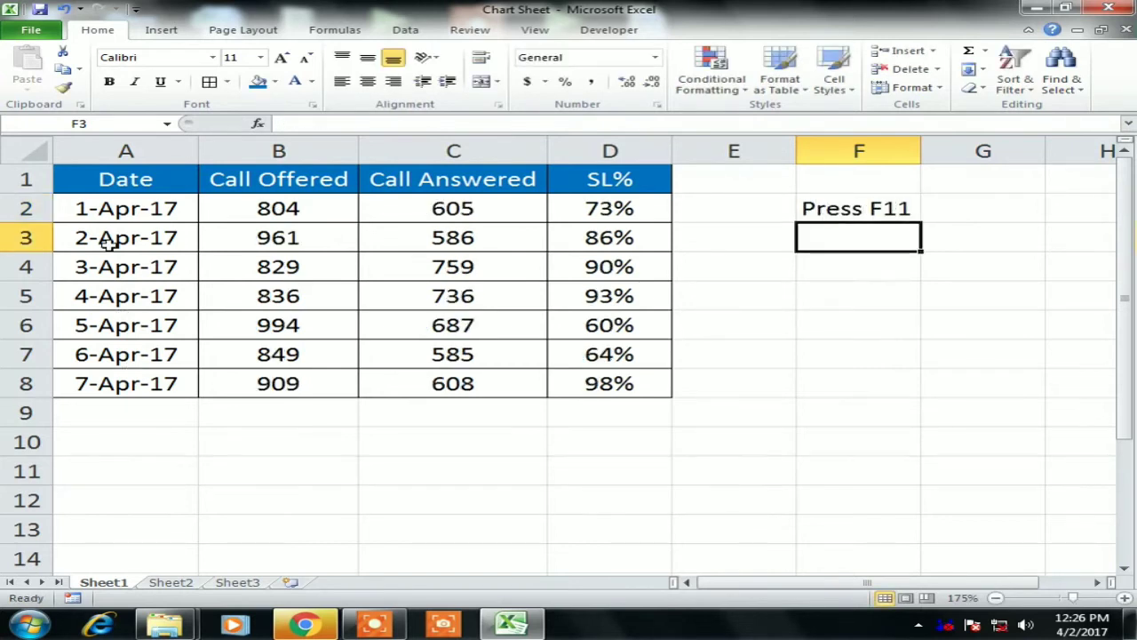
drag(92, 177, 637, 382)
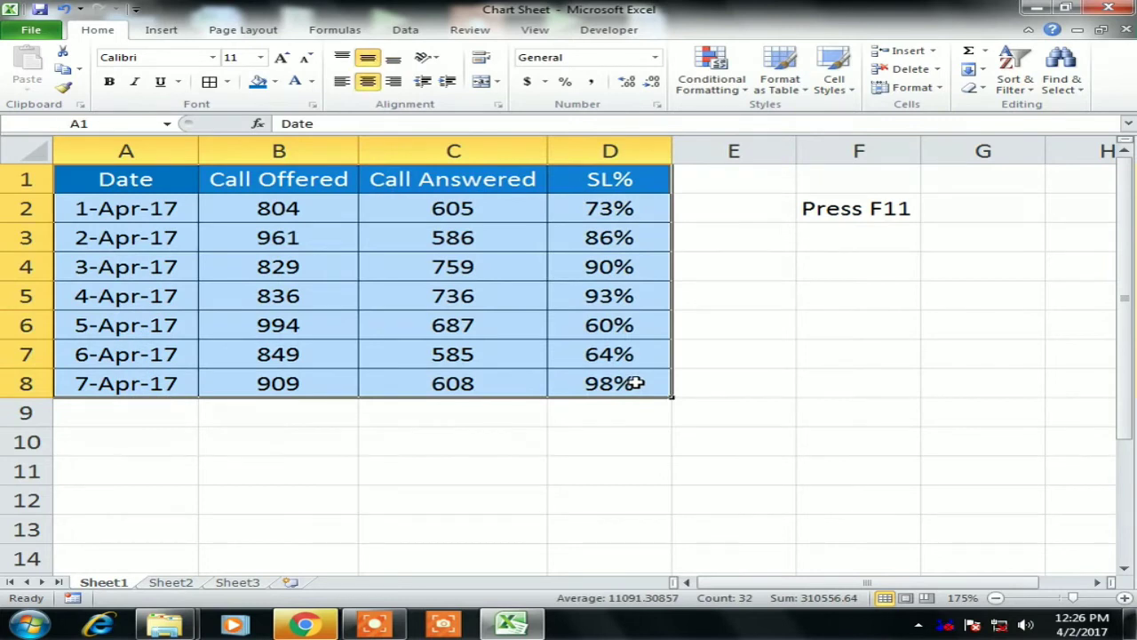
key(F11)
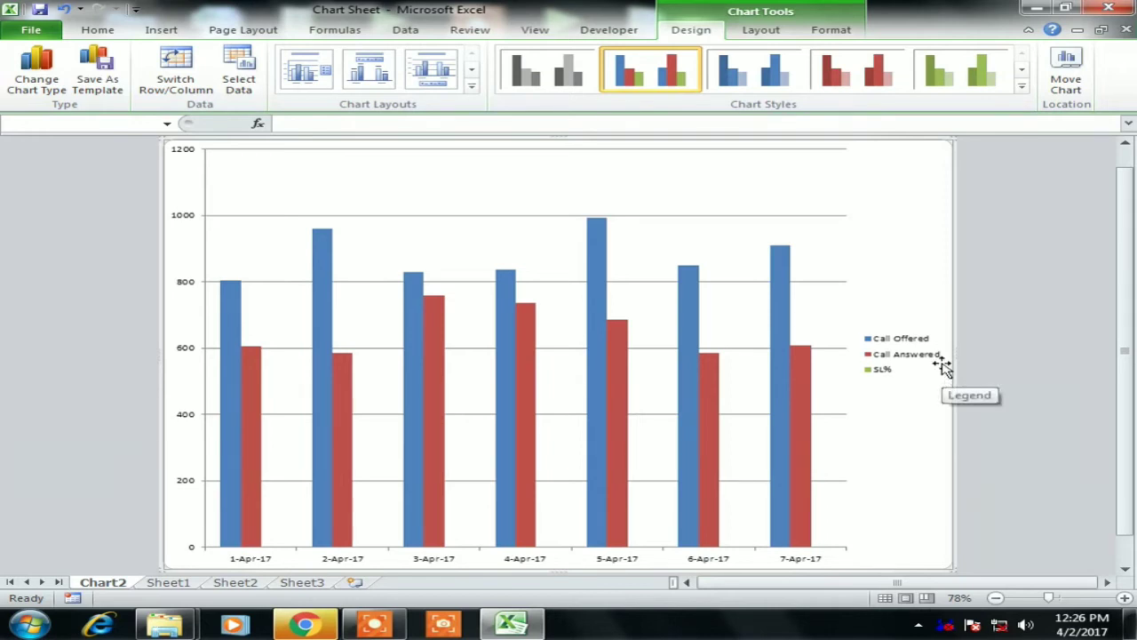
Set the Chart2 legend position to Bottom through Format Legend.
click(903, 355)
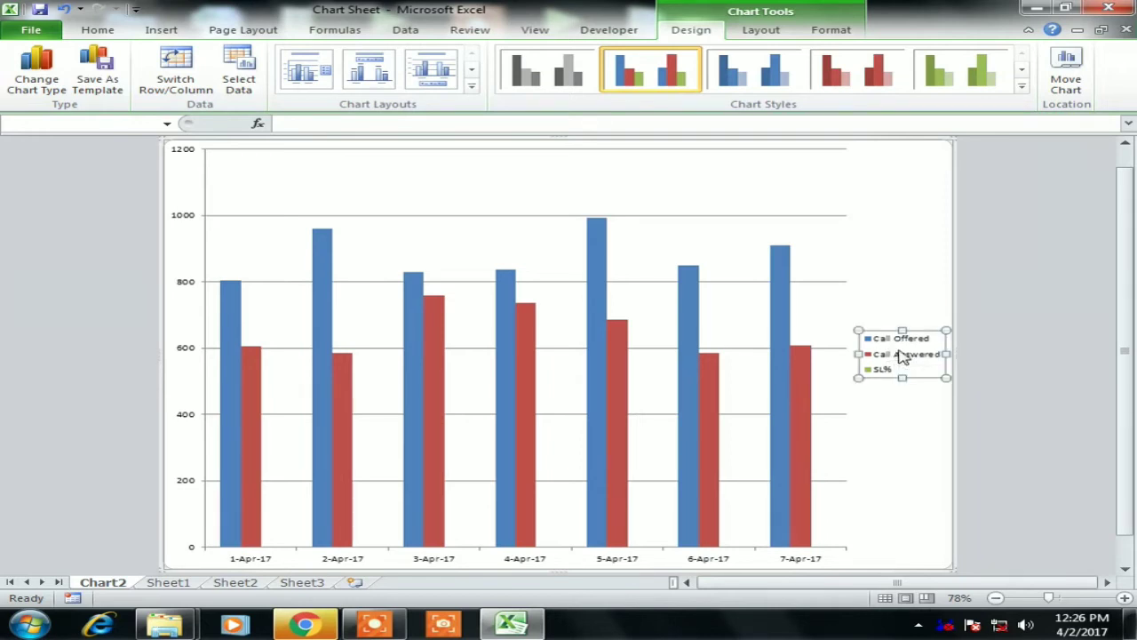
right_click(902, 355)
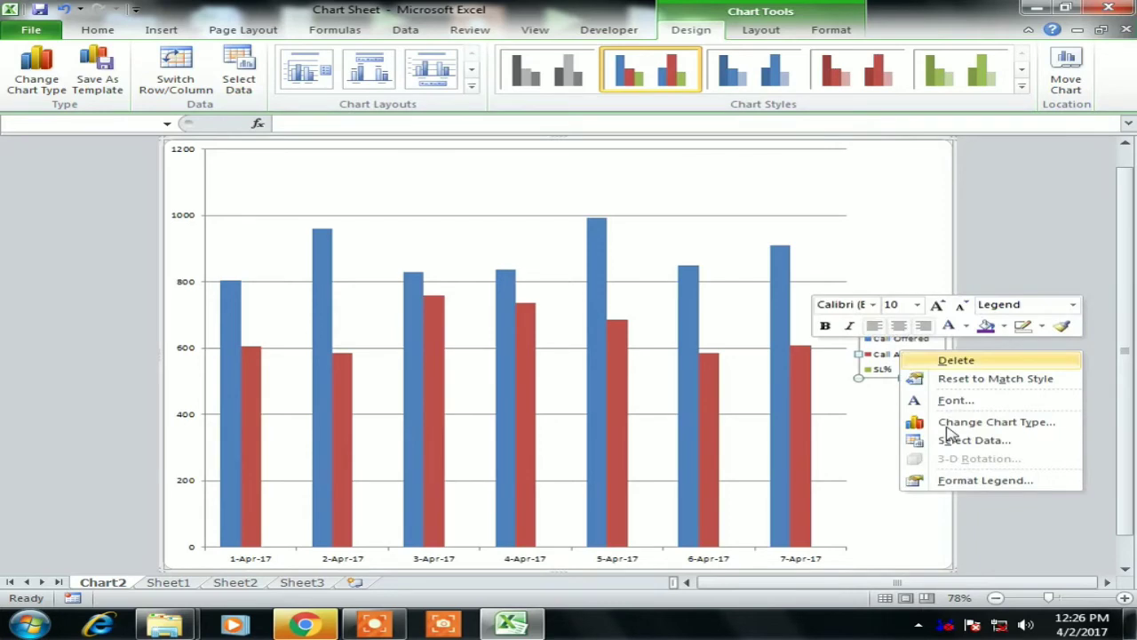
click(972, 478)
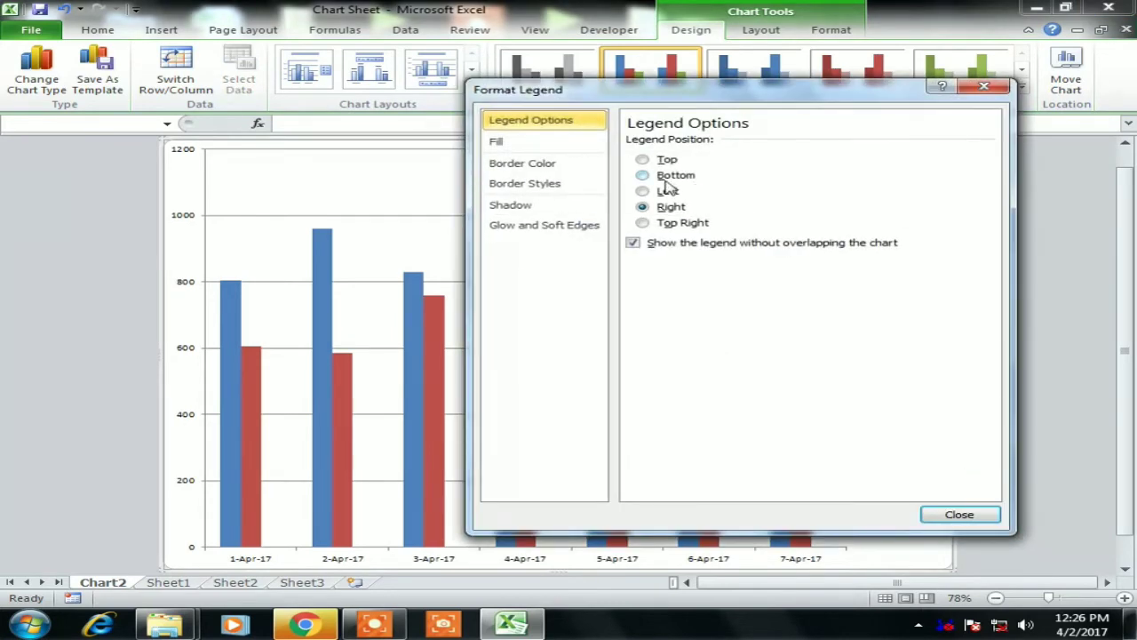
click(668, 177)
click(985, 513)
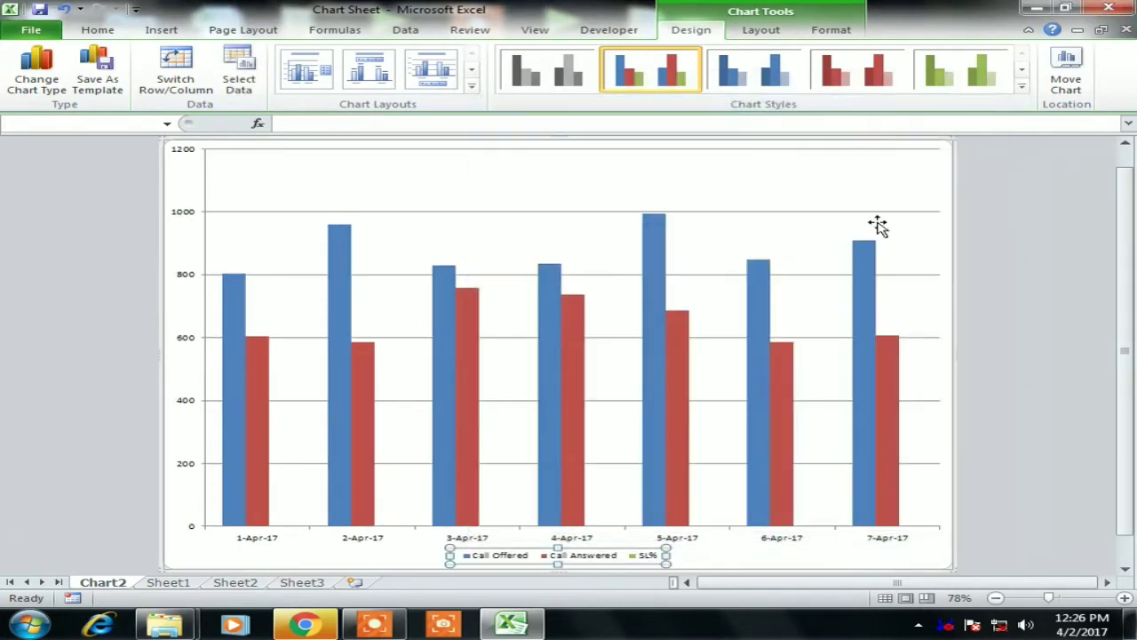
click(818, 276)
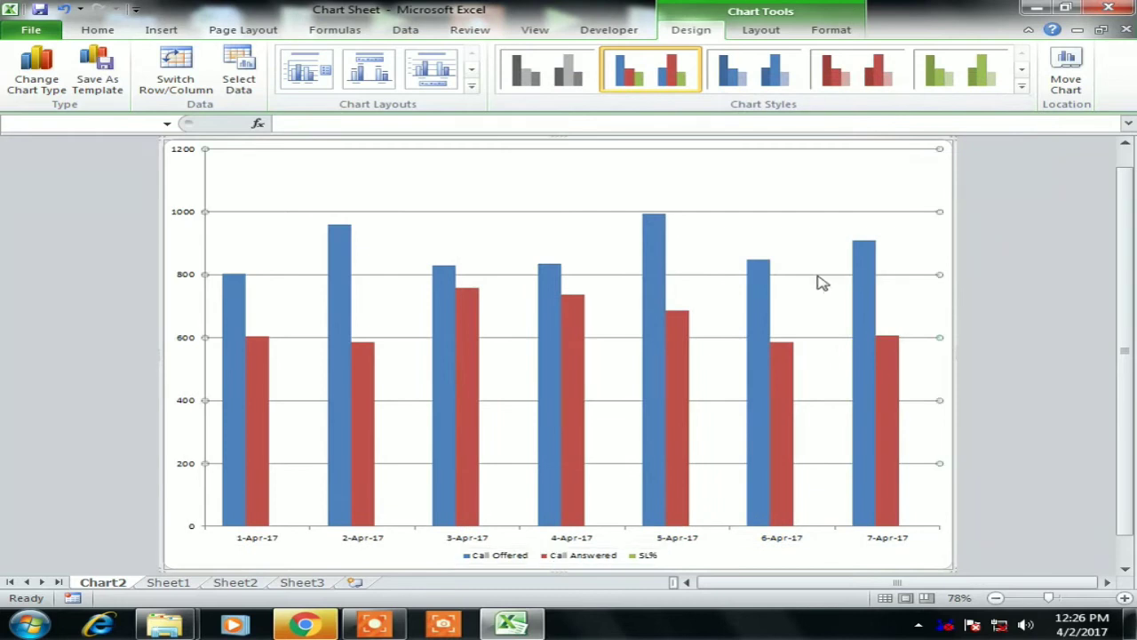
click(958, 162)
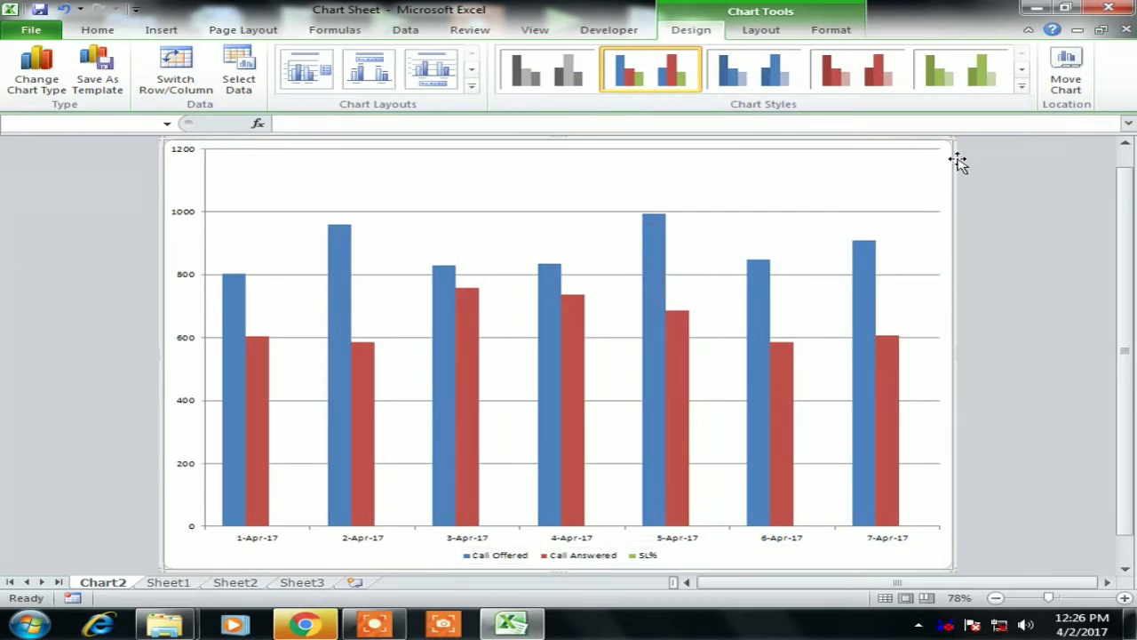
Apply the dark multicolour chart style to Chart2, then compare it with Sheet1's data.
click(1022, 86)
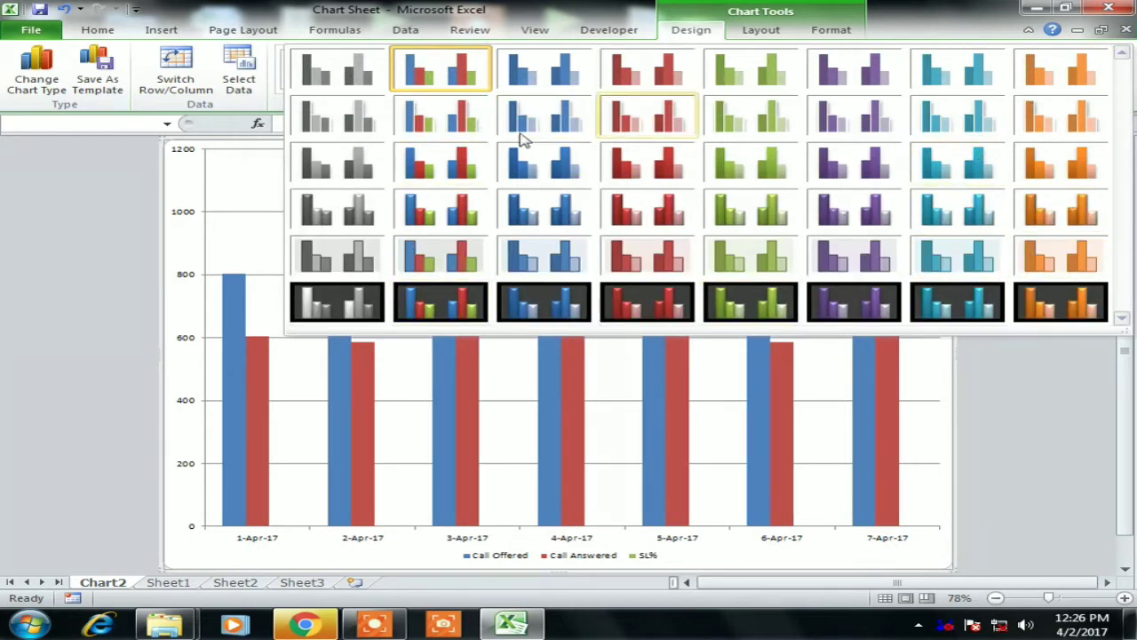
click(471, 306)
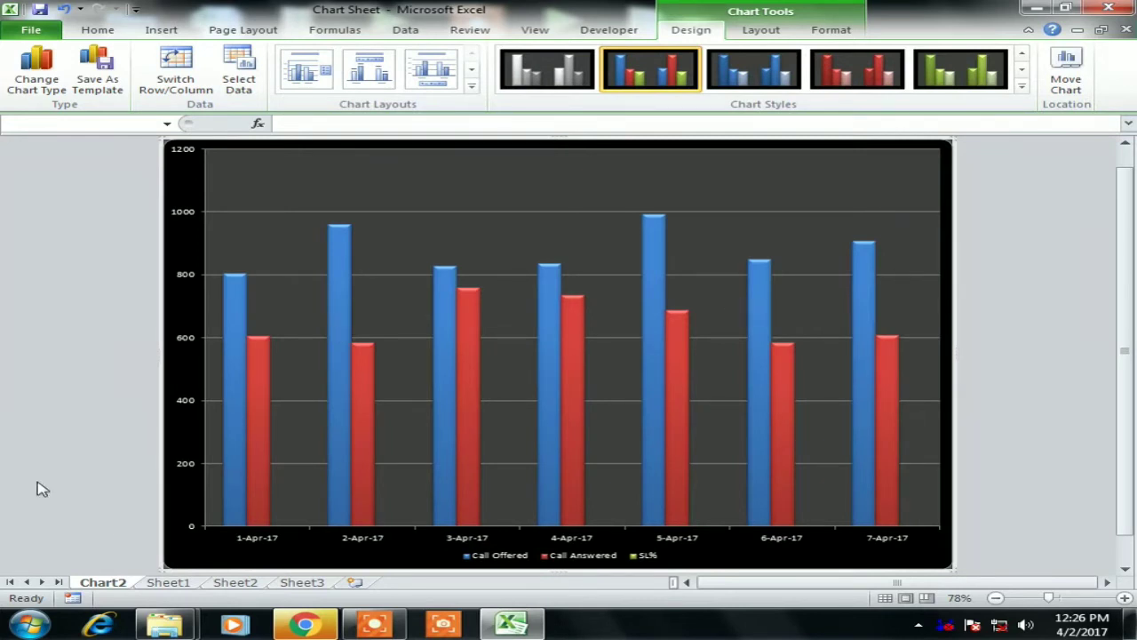
click(160, 584)
click(122, 585)
click(169, 585)
click(111, 583)
Rename the Chart2 sheet tab to 'Process Performance'.
double_click(106, 582)
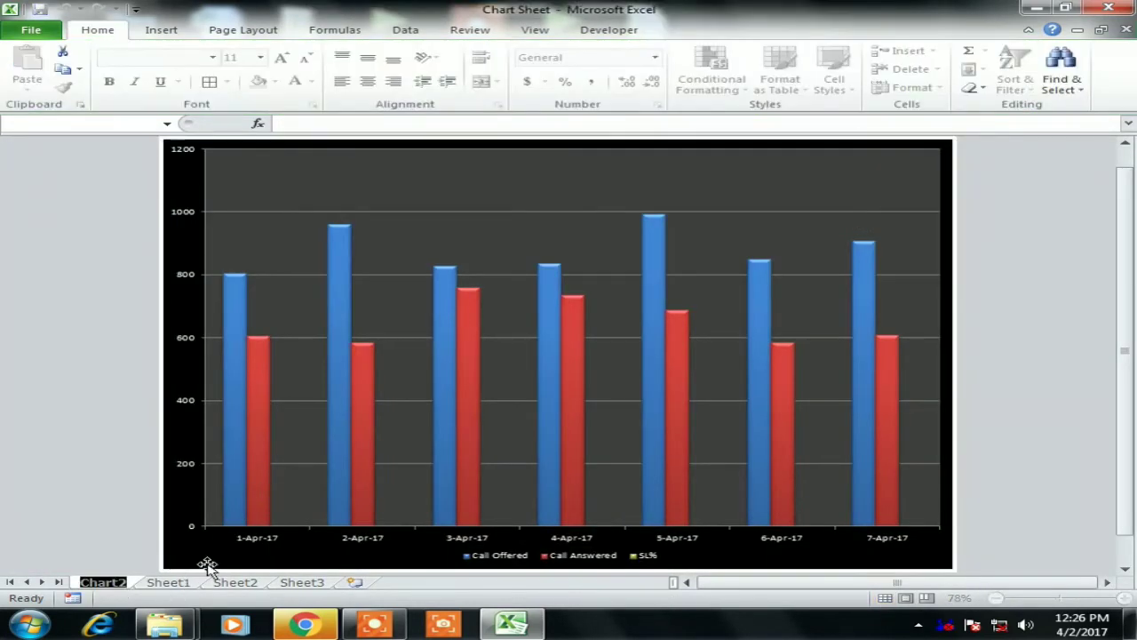
text(Proce)
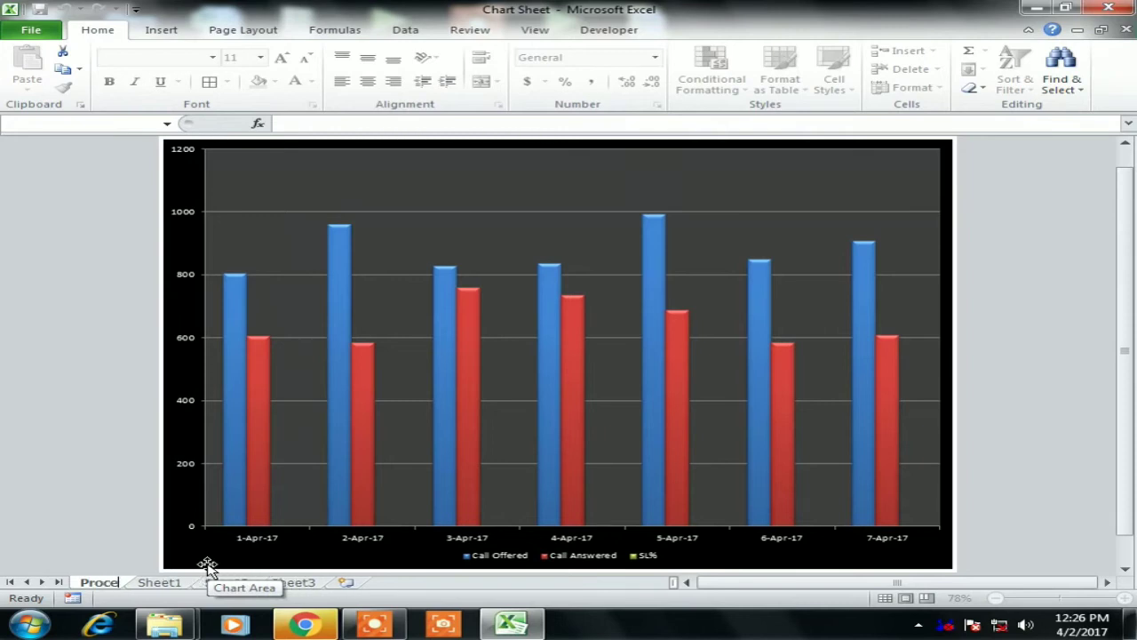
text(ss P)
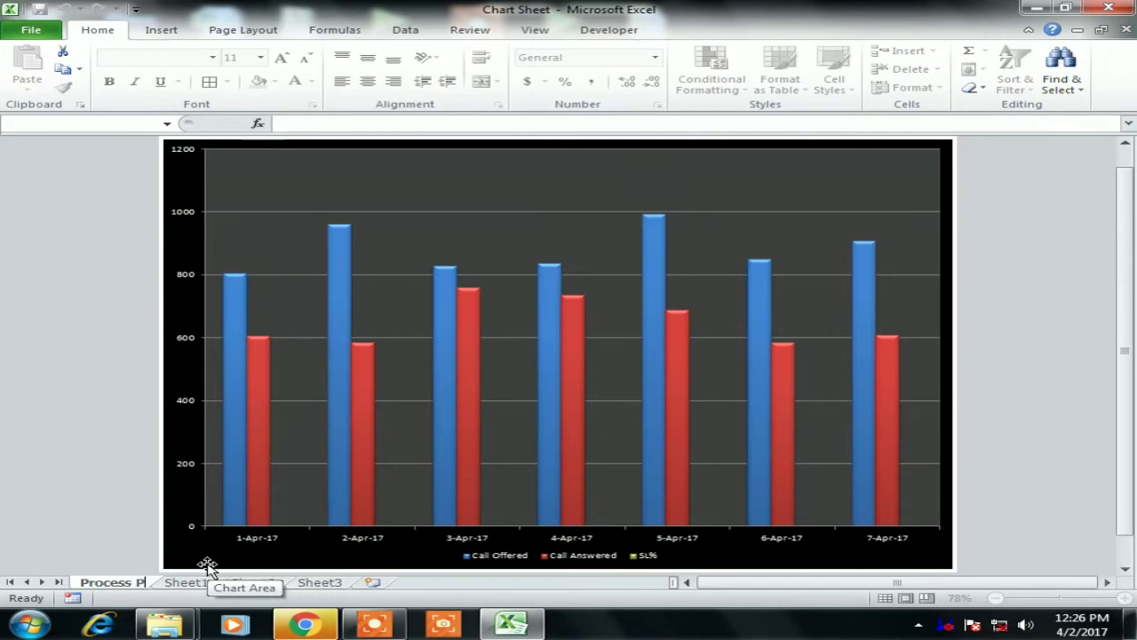
text(erformance)
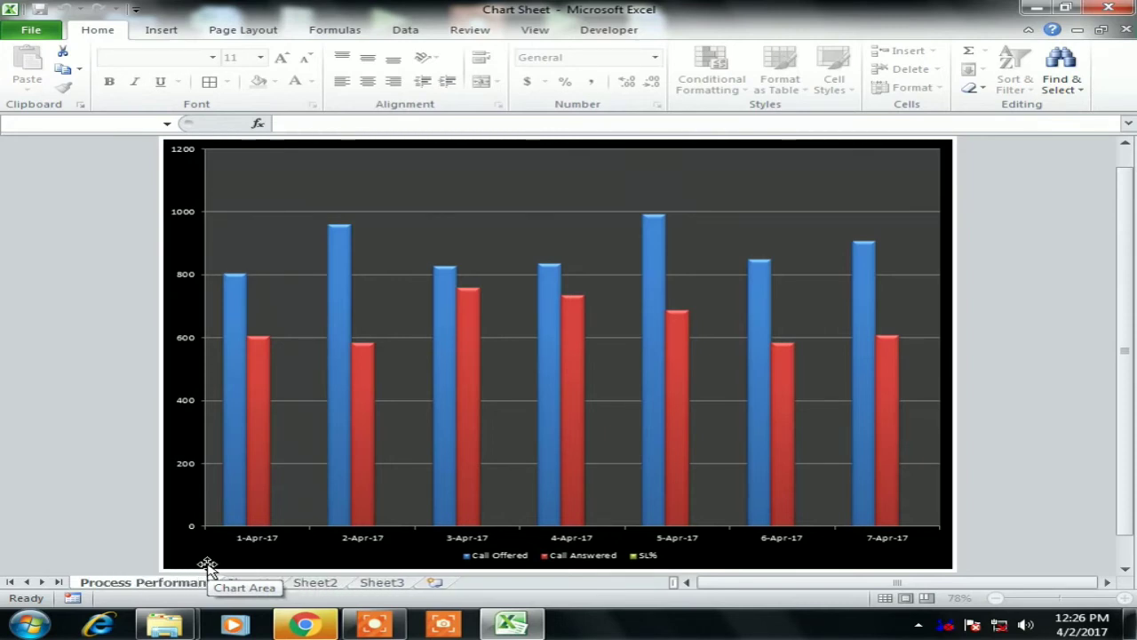
key(Return)
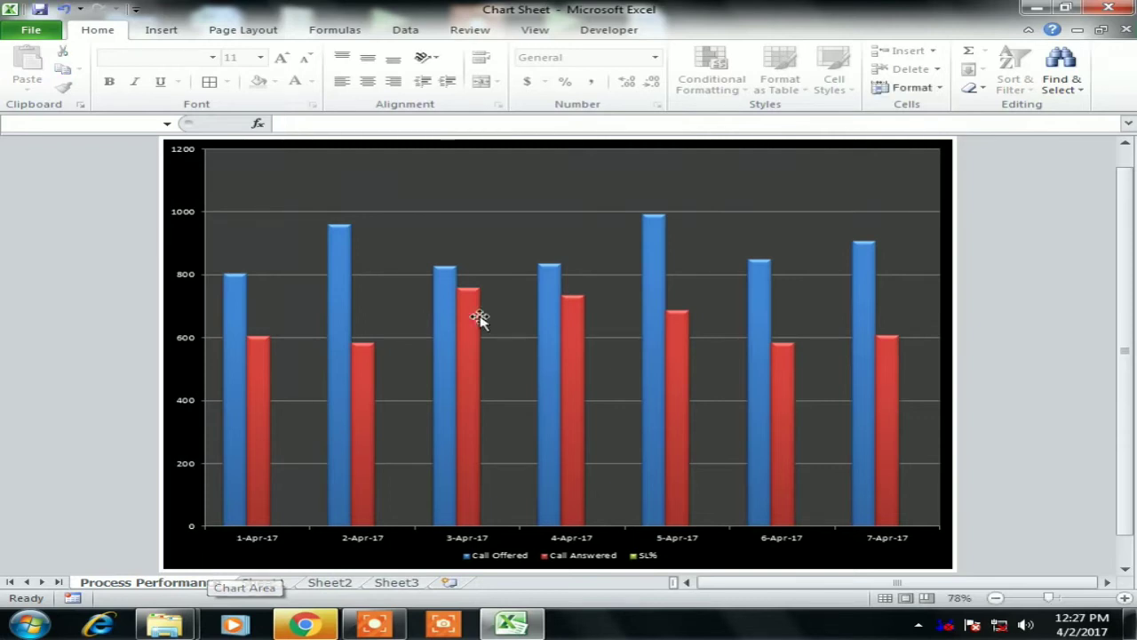
click(840, 274)
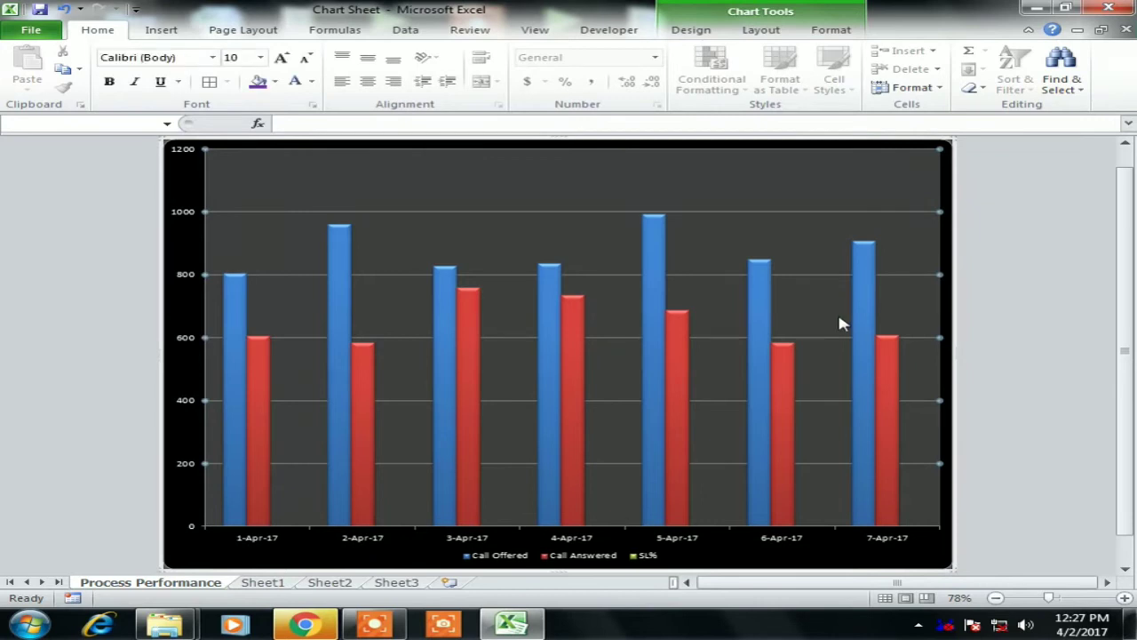
key(Delete)
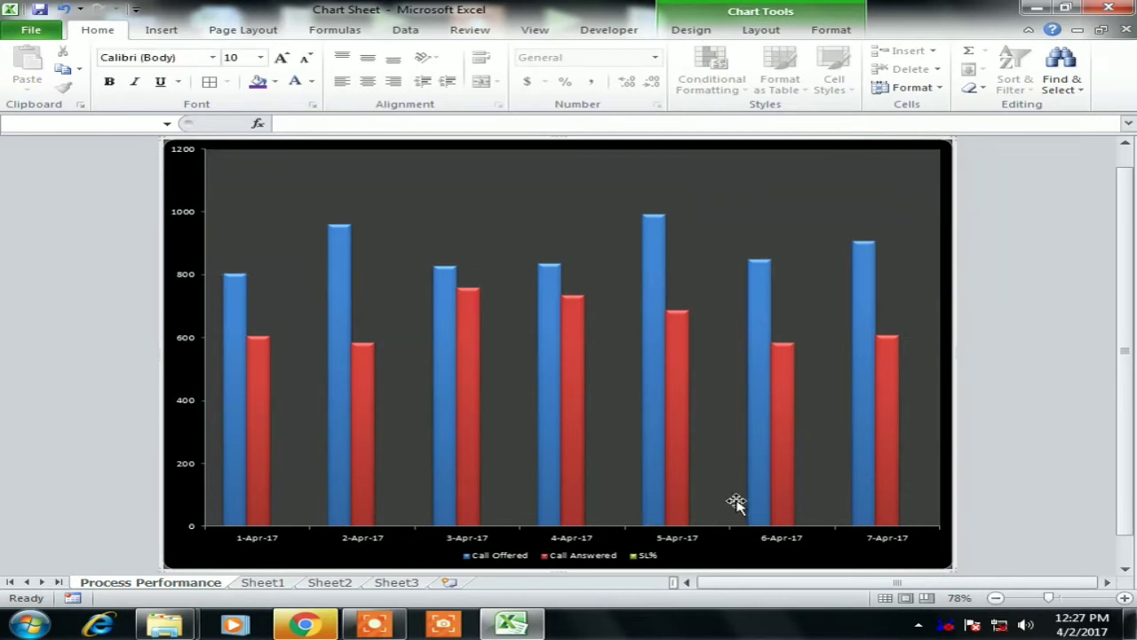
click(696, 544)
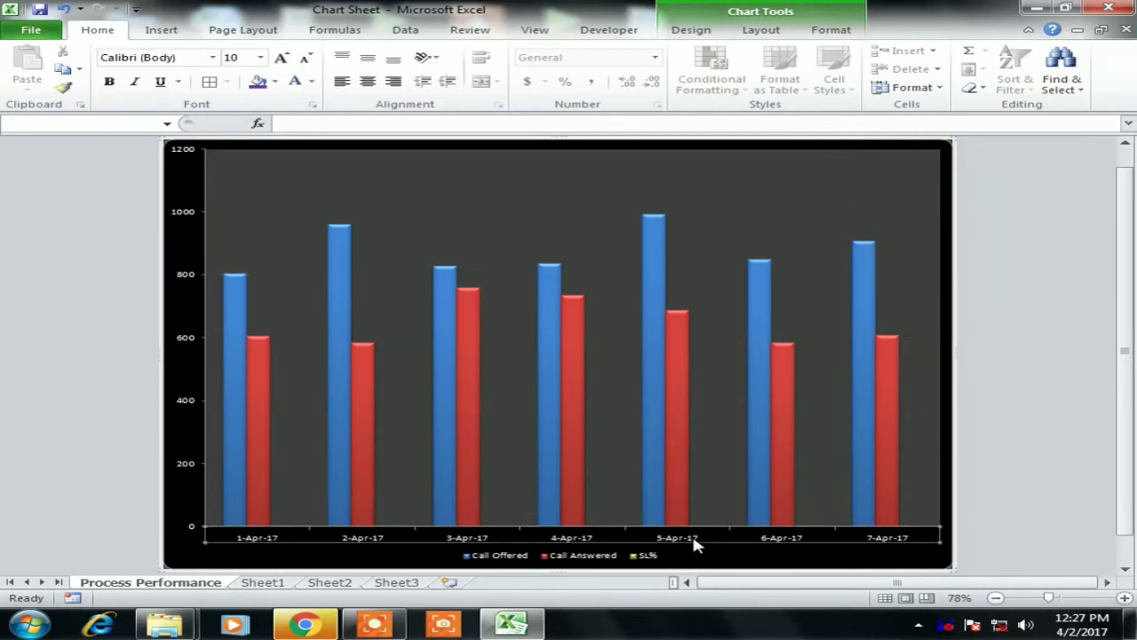
click(281, 58)
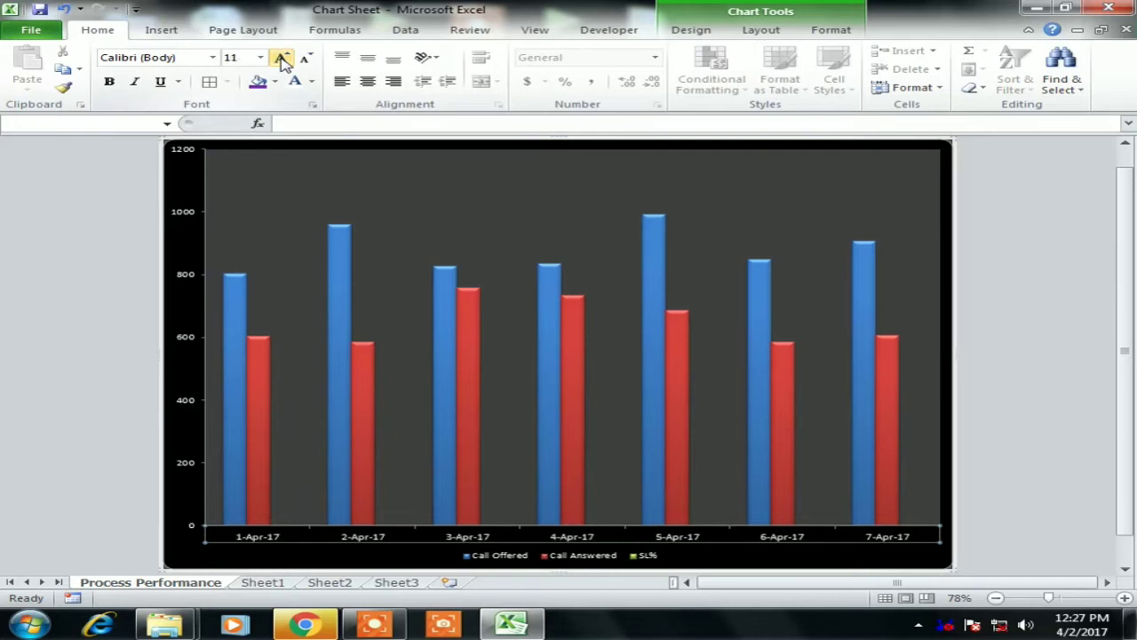
click(282, 58)
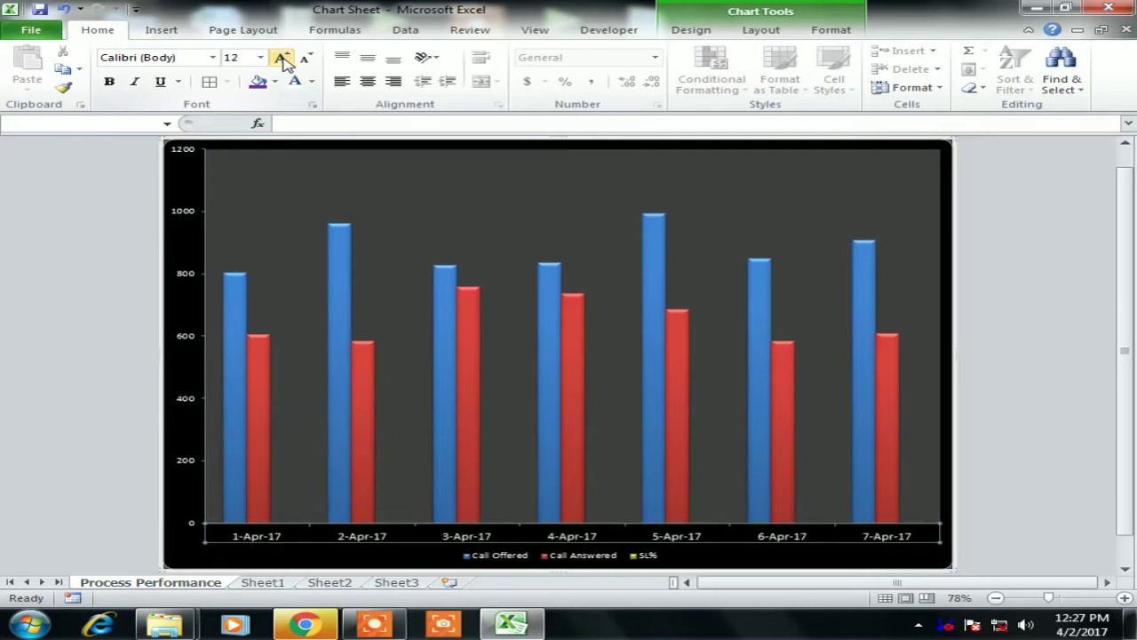
click(183, 283)
click(282, 59)
click(282, 58)
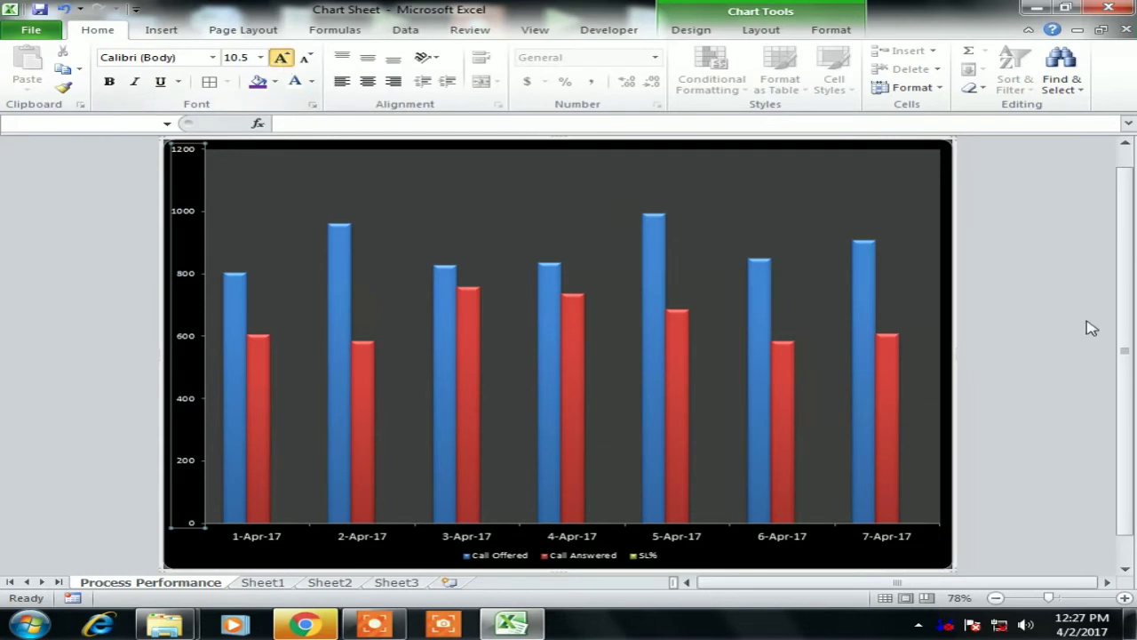
scroll(968, 330, up, 2)
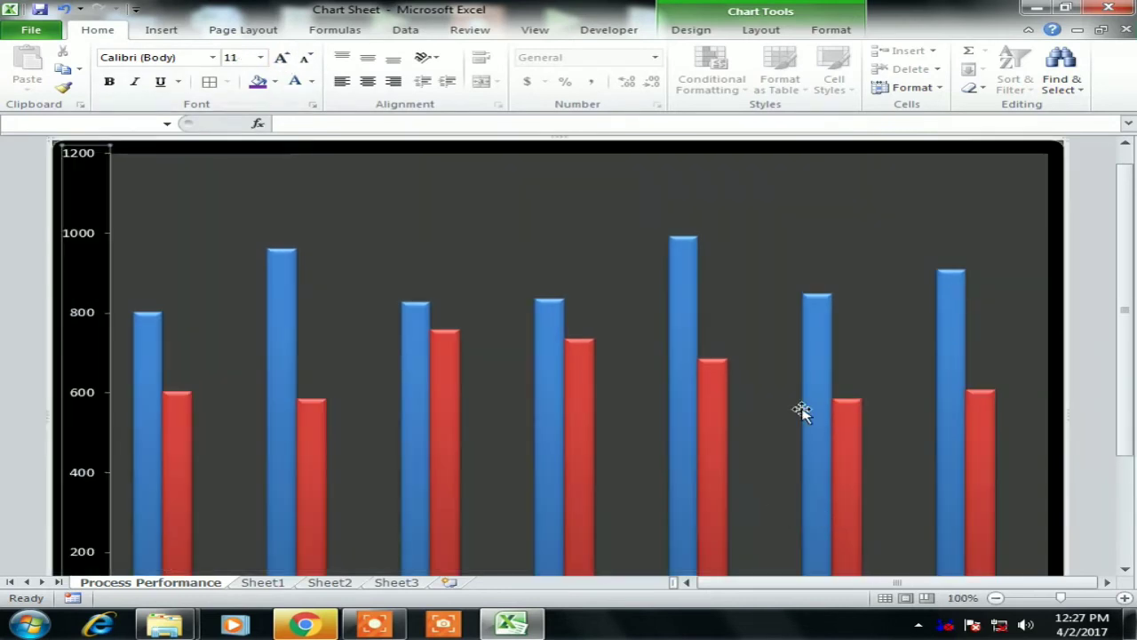
scroll(804, 417, down, 1)
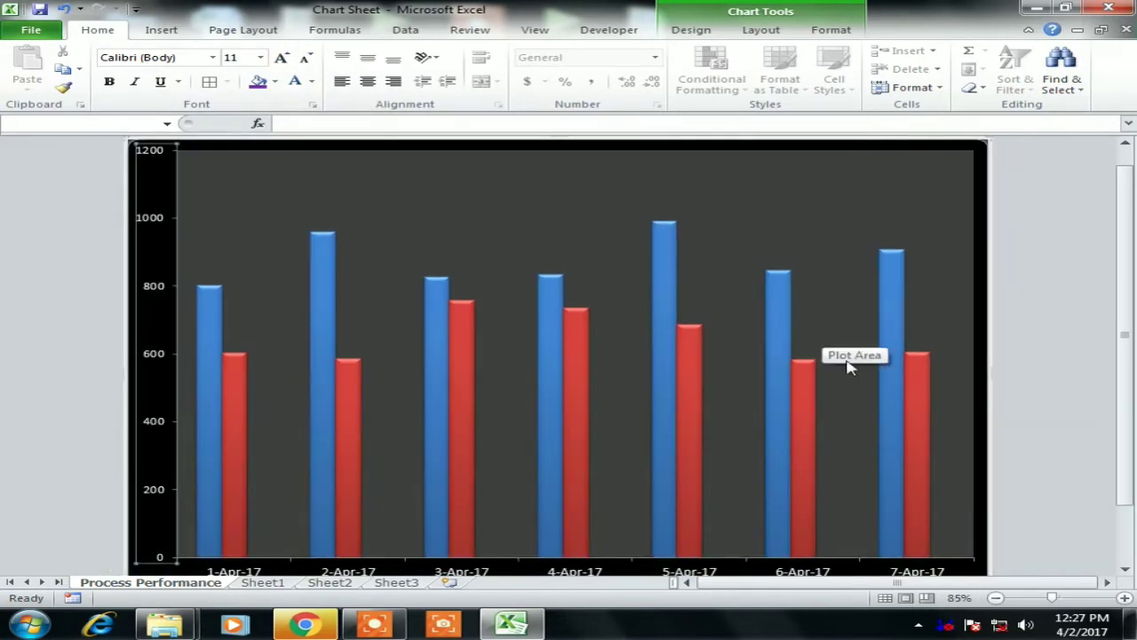
scroll(1044, 457, down, 1)
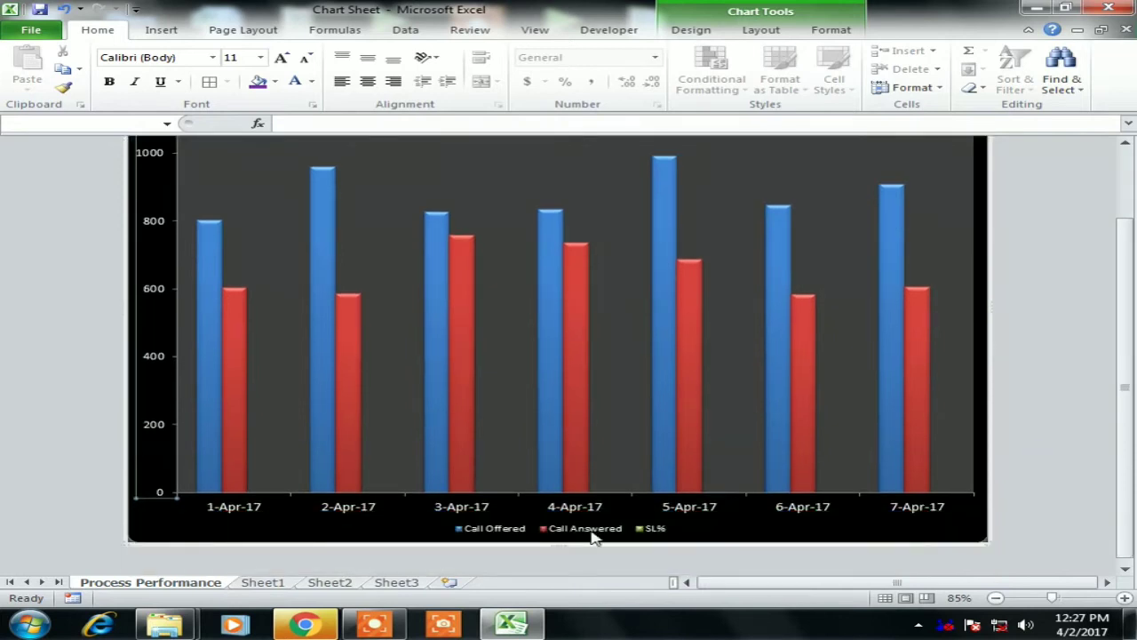
click(593, 531)
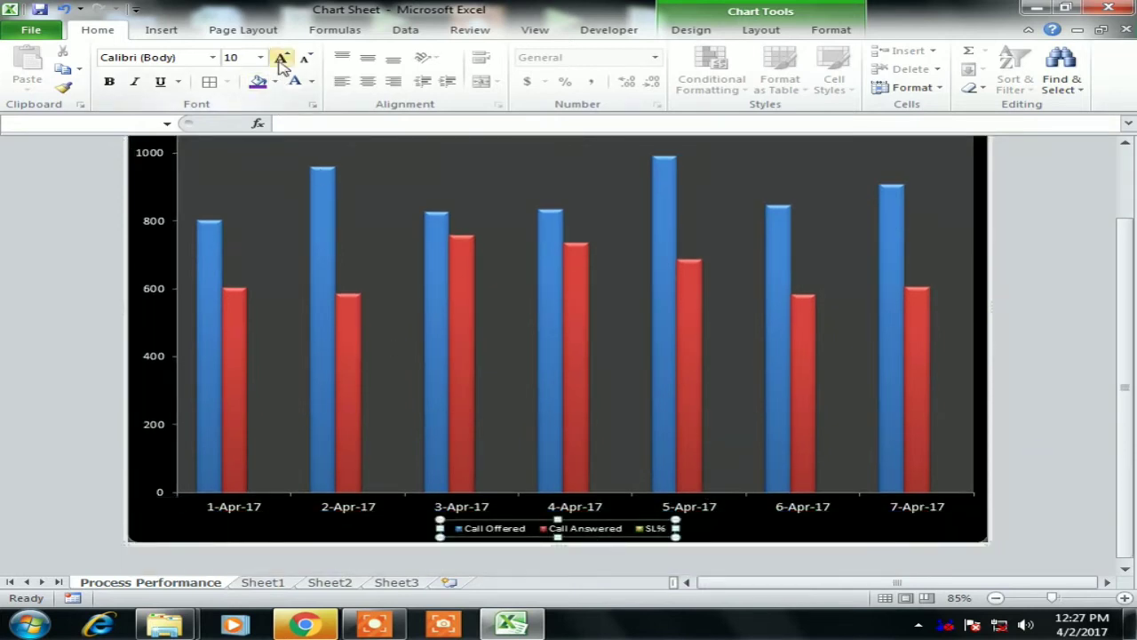
click(281, 59)
scroll(1040, 533, up, 1)
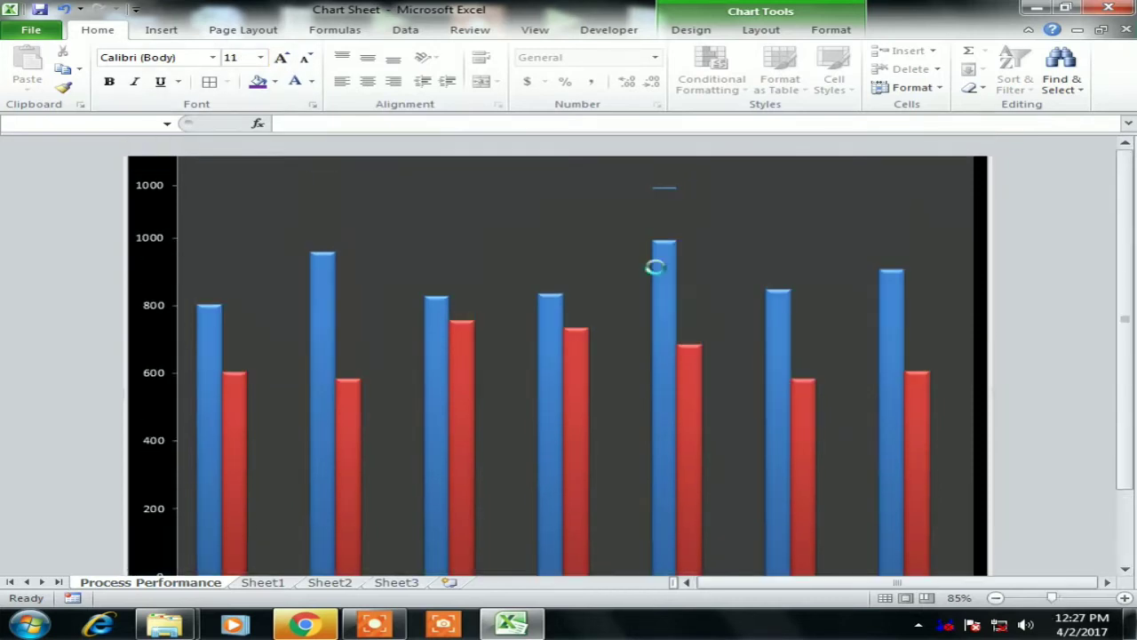
scroll(866, 362, down, 1)
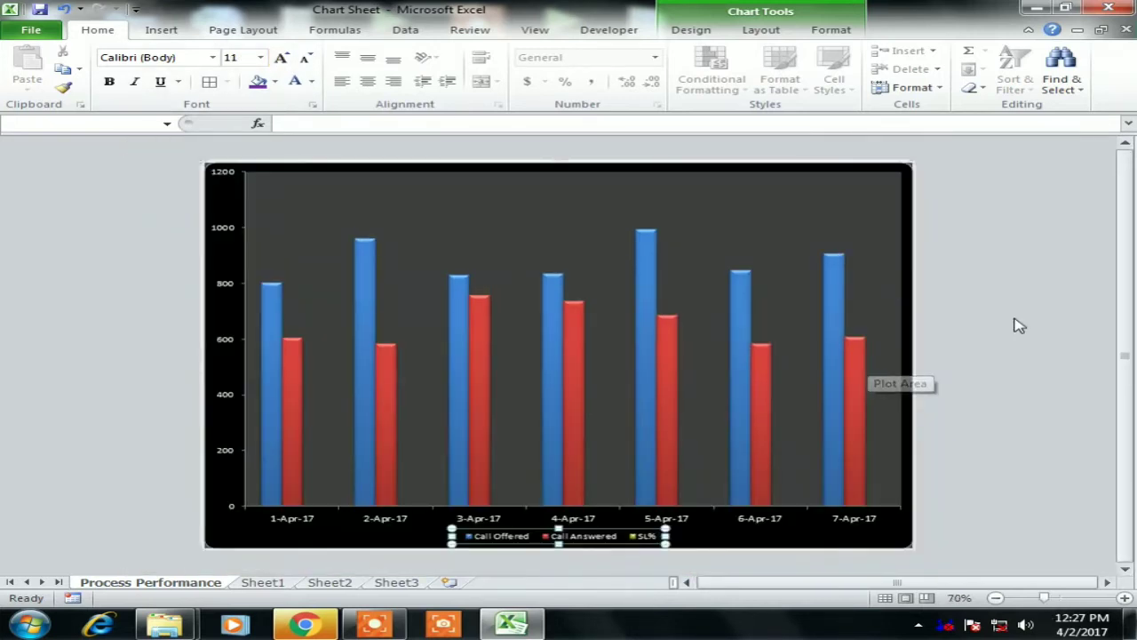
click(1015, 353)
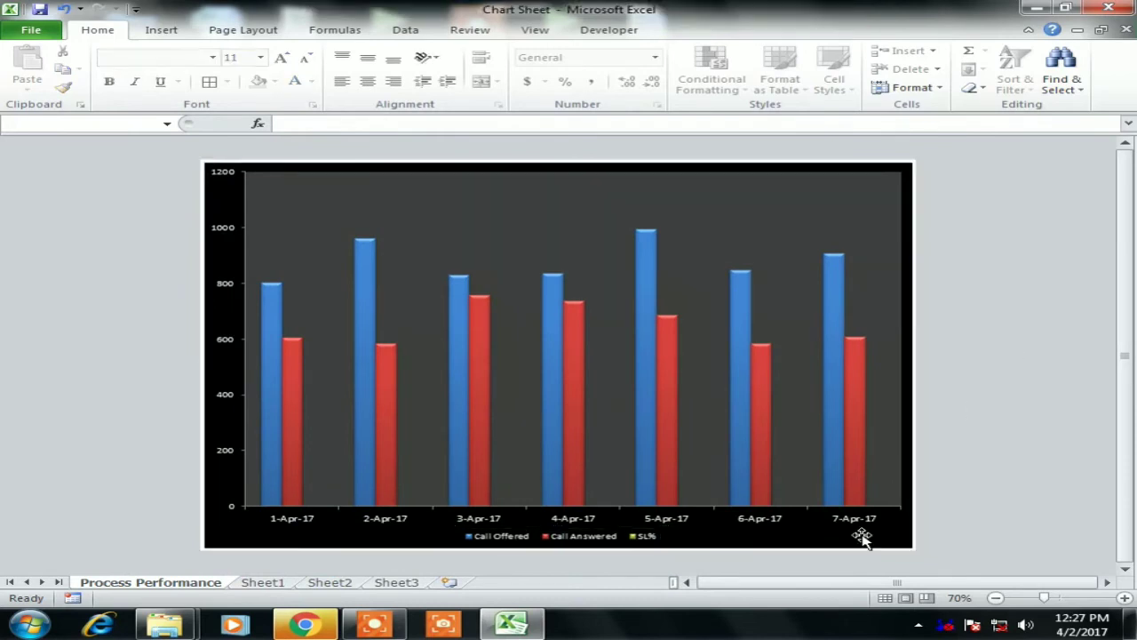
mouse_move(643, 397)
click(586, 544)
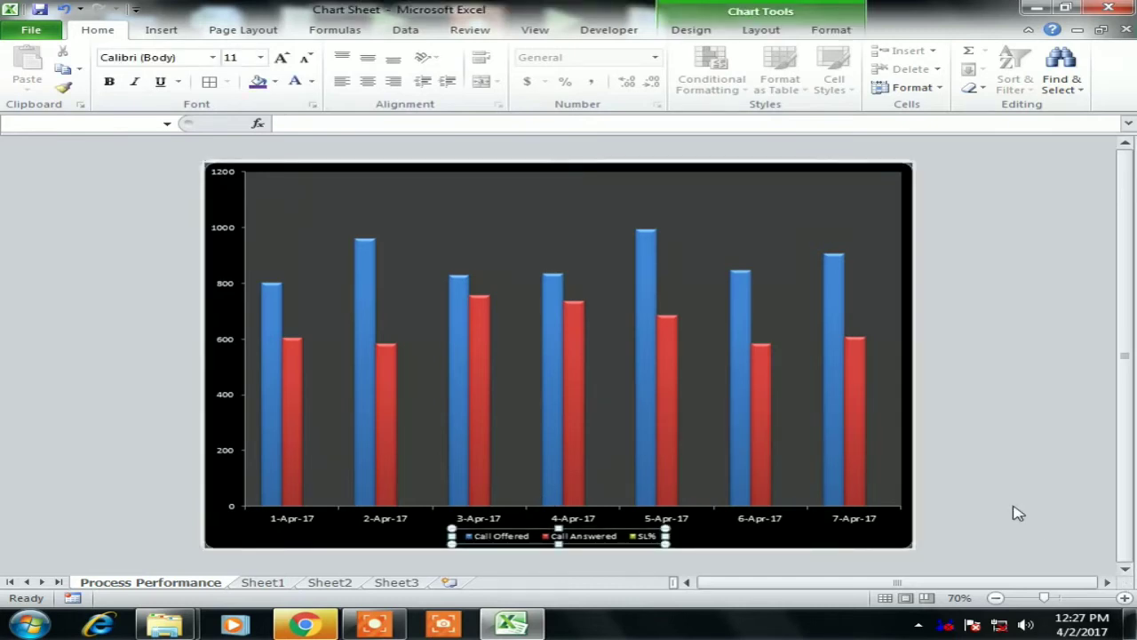
scroll(1018, 514, up, 3)
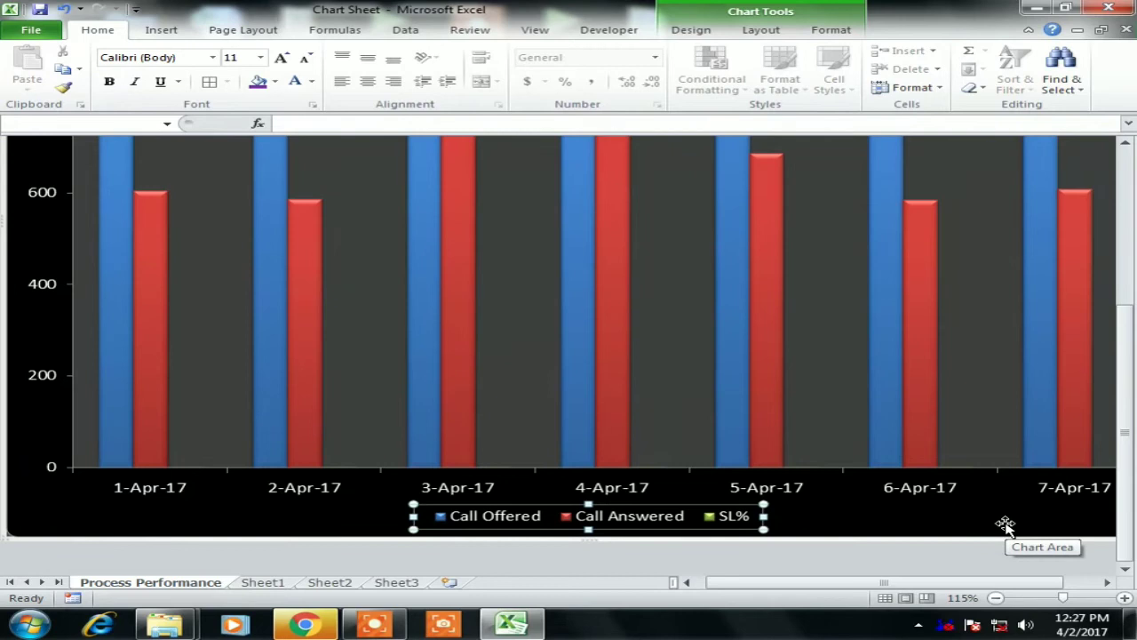
mouse_move(591, 450)
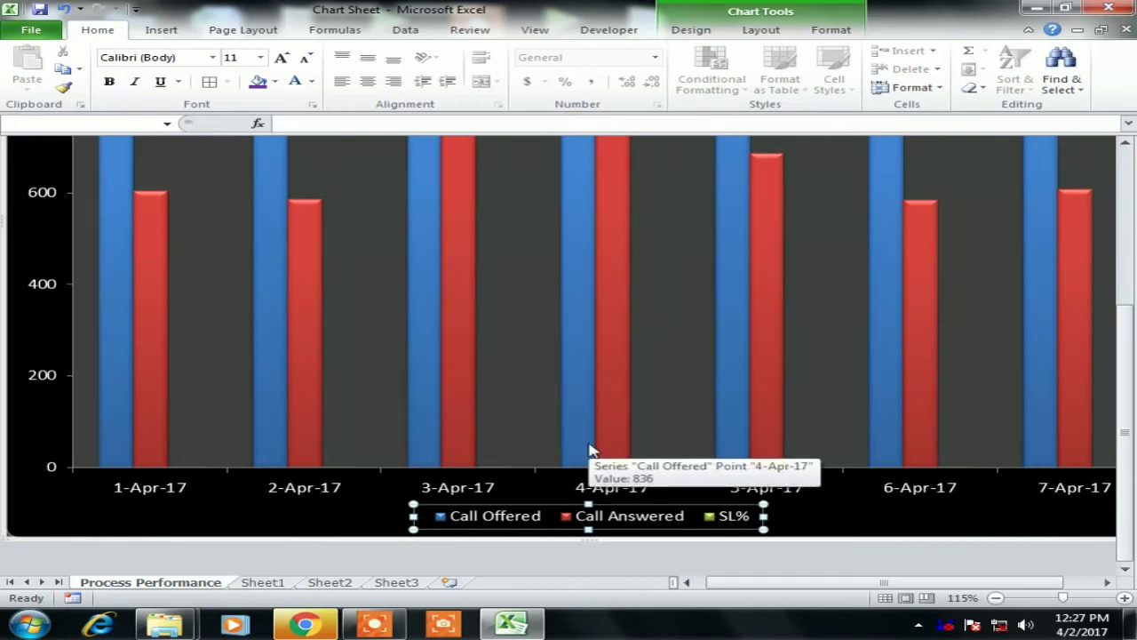
scroll(904, 359, down, 1)
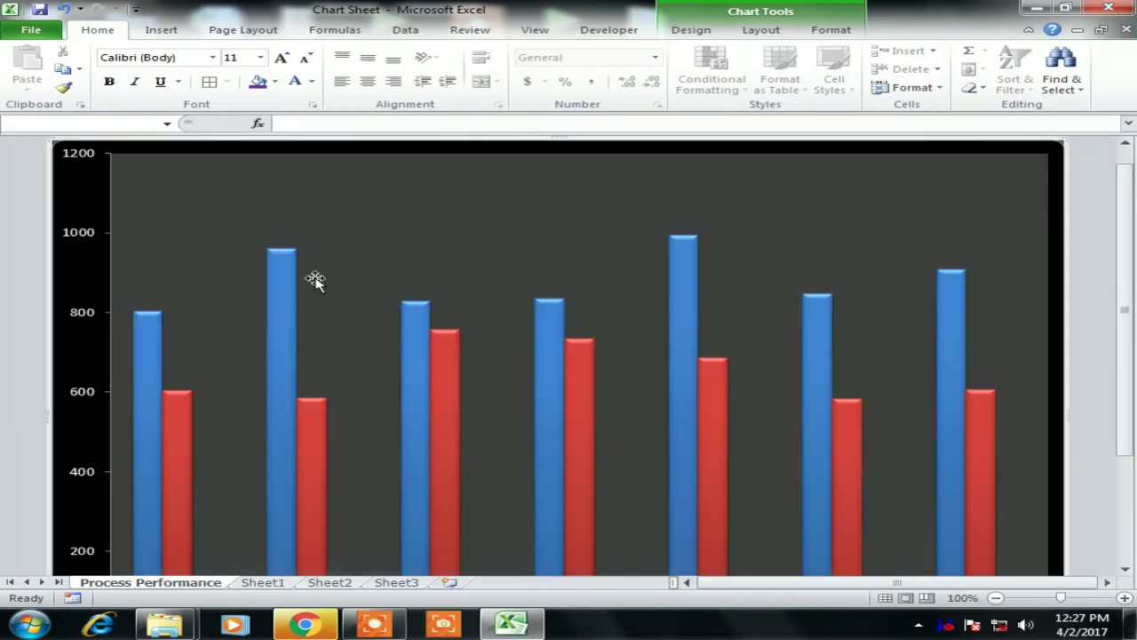
scroll(708, 330, down, 1)
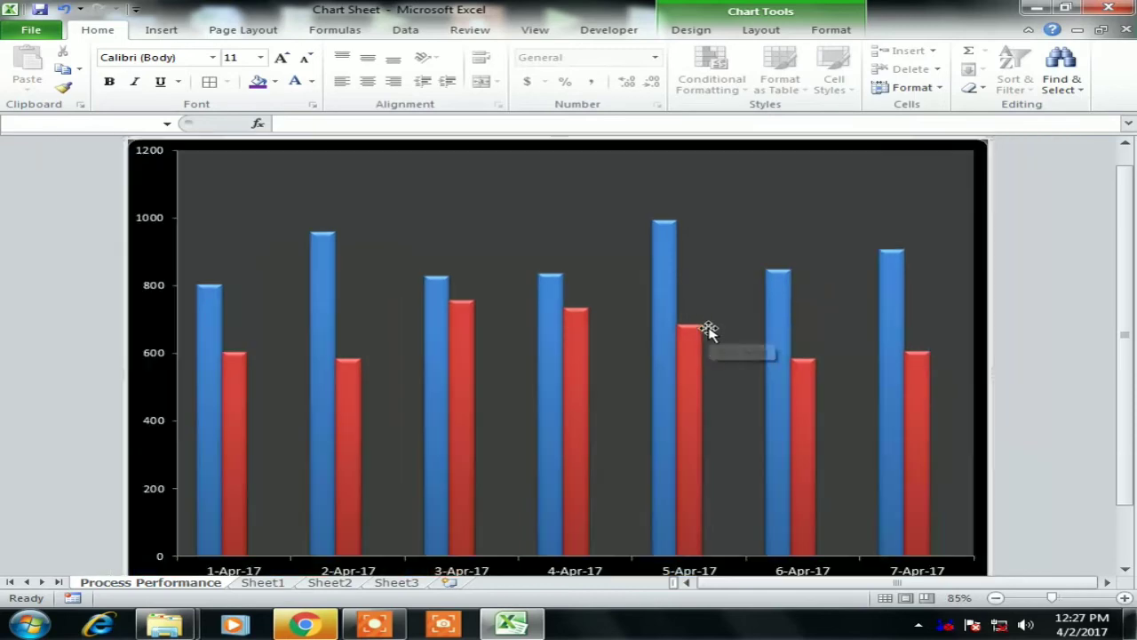
click(276, 583)
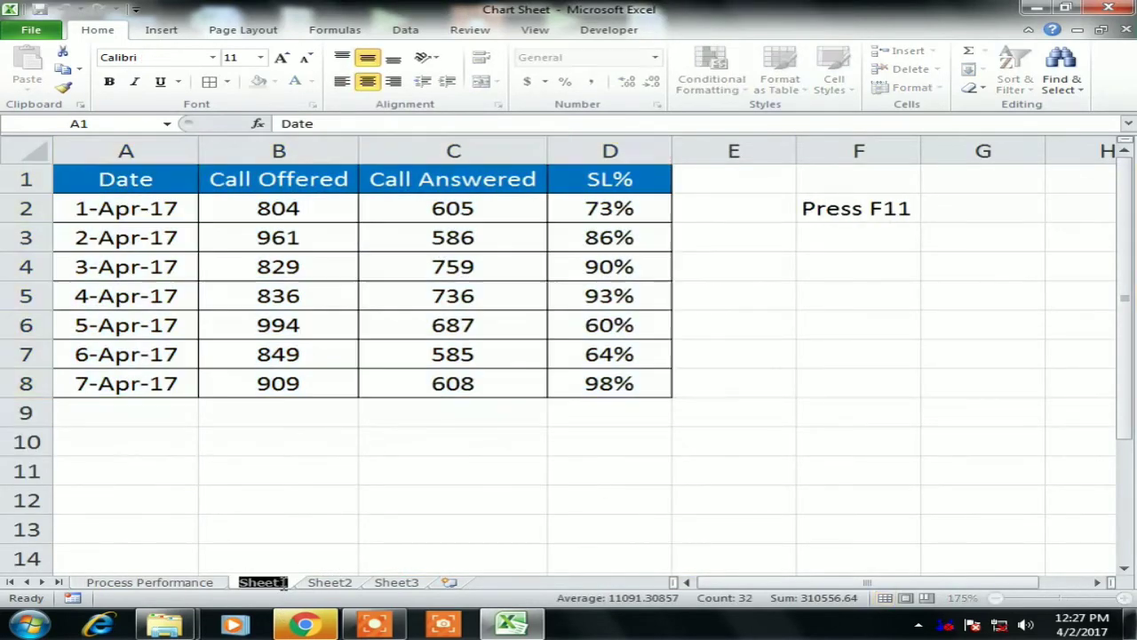
Rename Sheet1 to 'Data'.
text(Data)
key(Return)
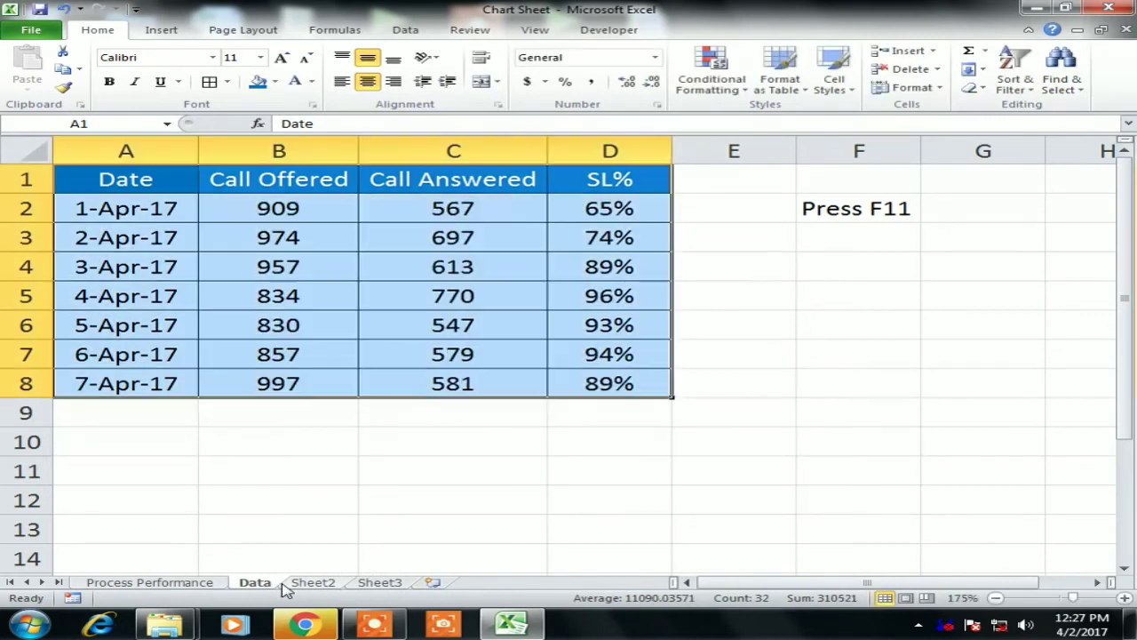
click(899, 295)
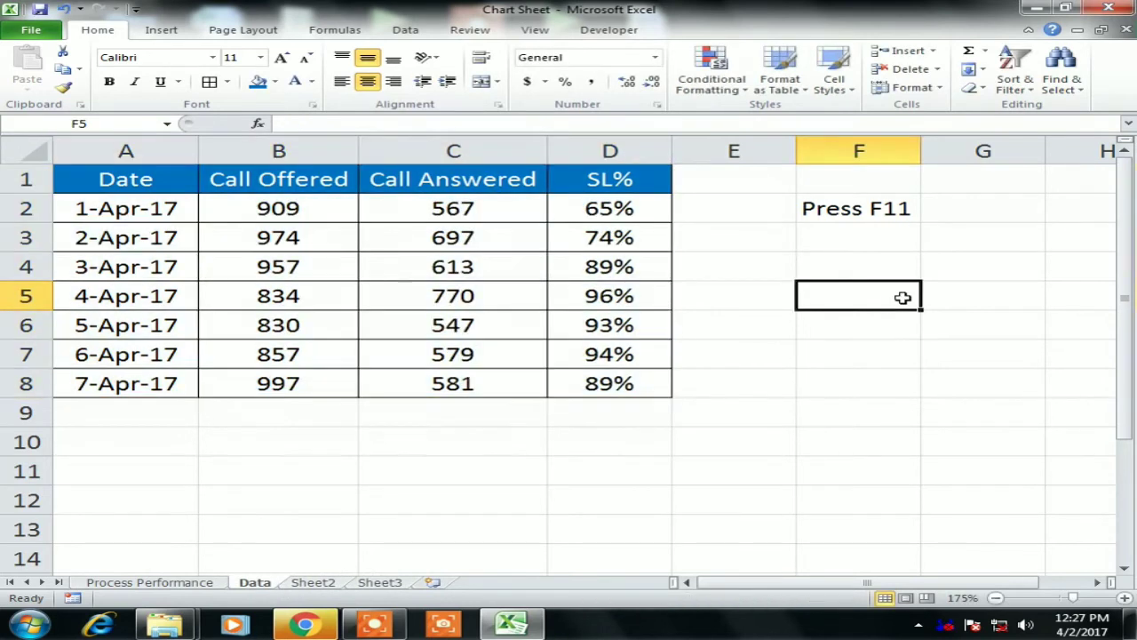
Enter 50000 in D2, the 1-Apr-17 SL% cell, and return to the Process Performance chart.
click(133, 207)
drag(568, 210, 589, 384)
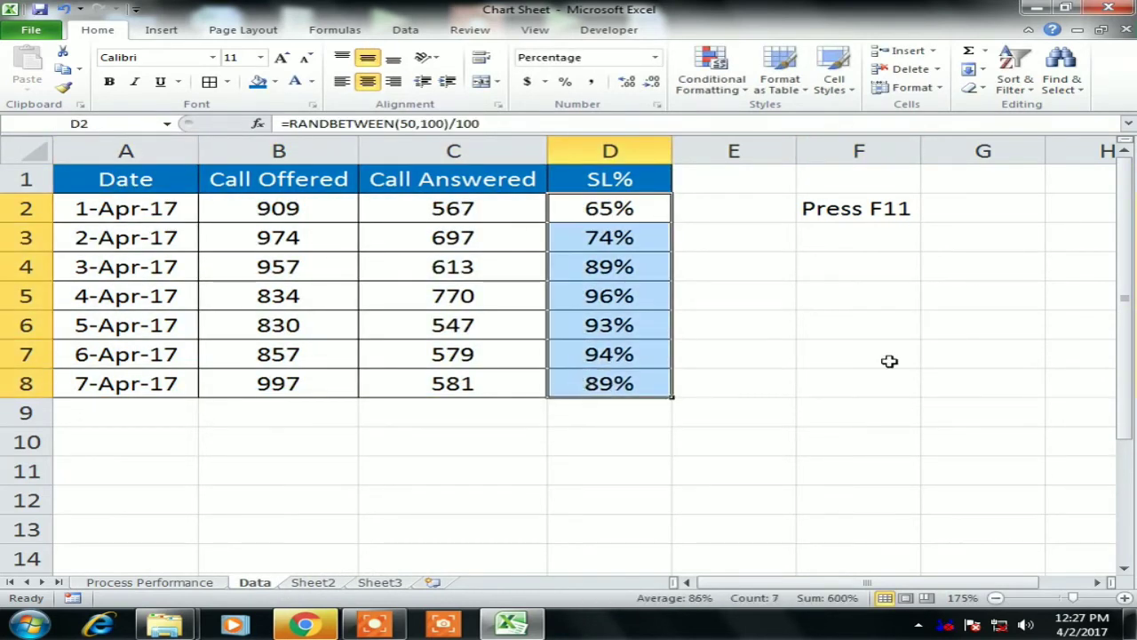
click(888, 355)
click(620, 211)
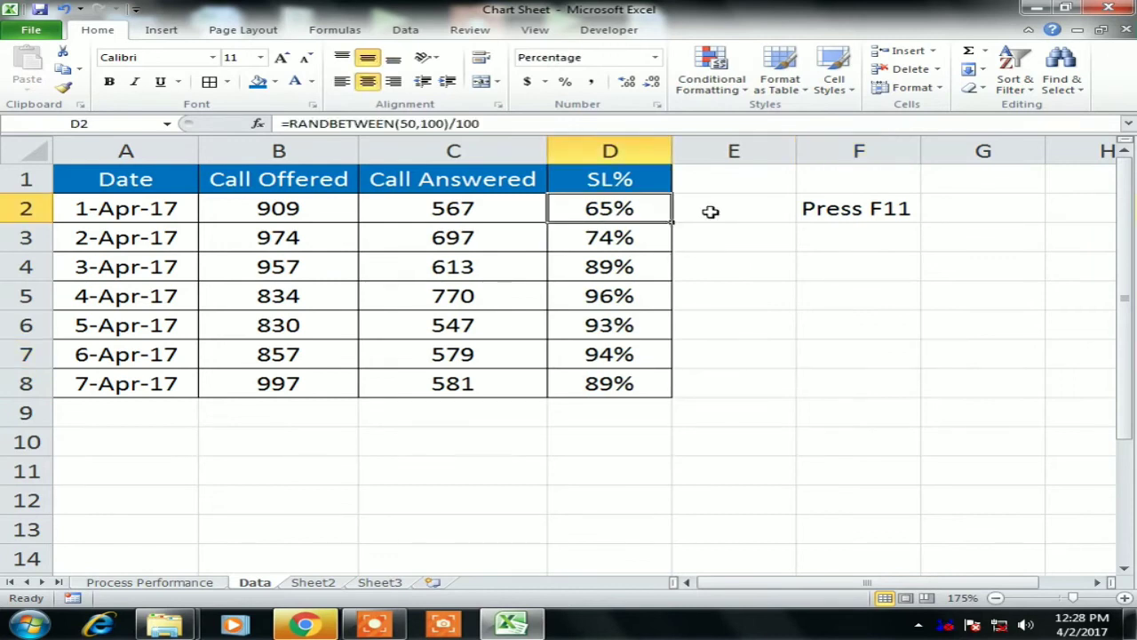
text(5000)
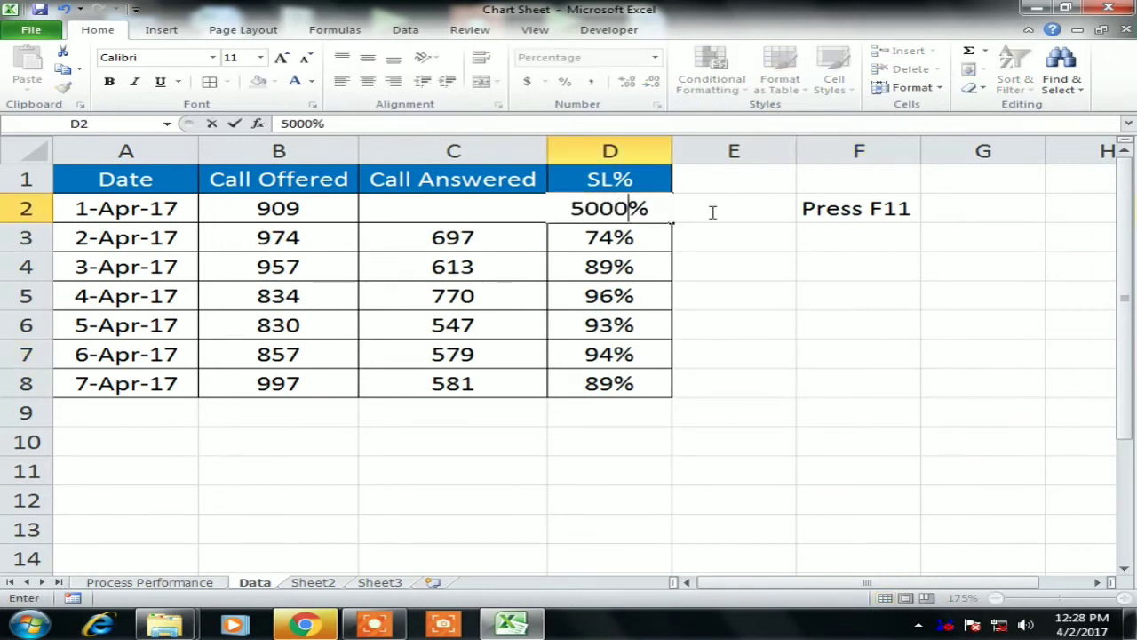
text(0)
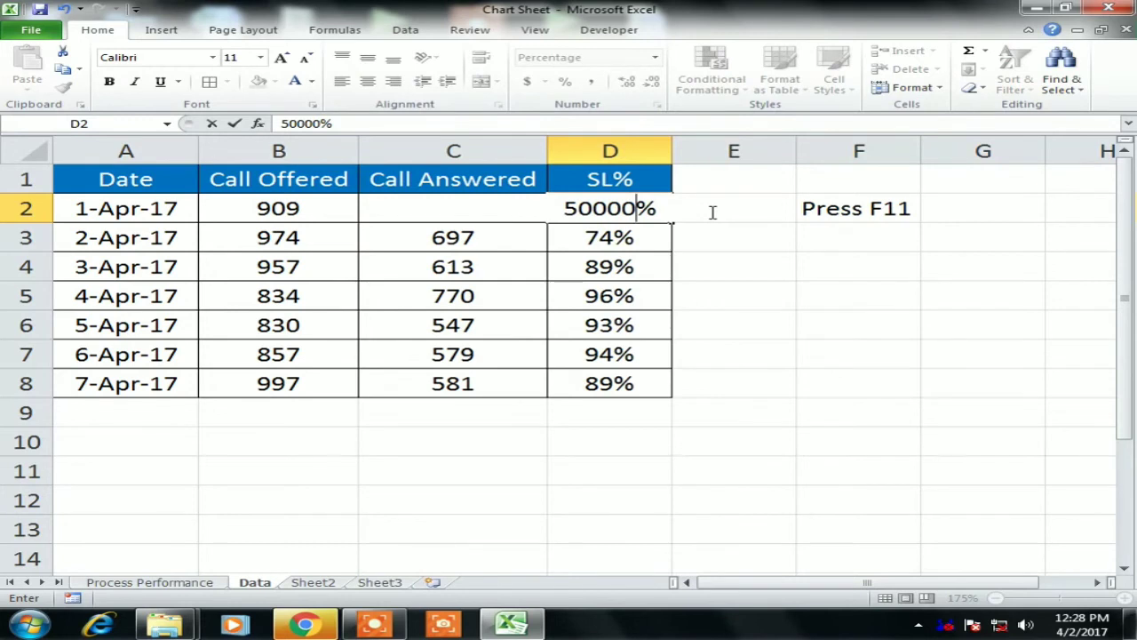
key(Return)
click(183, 585)
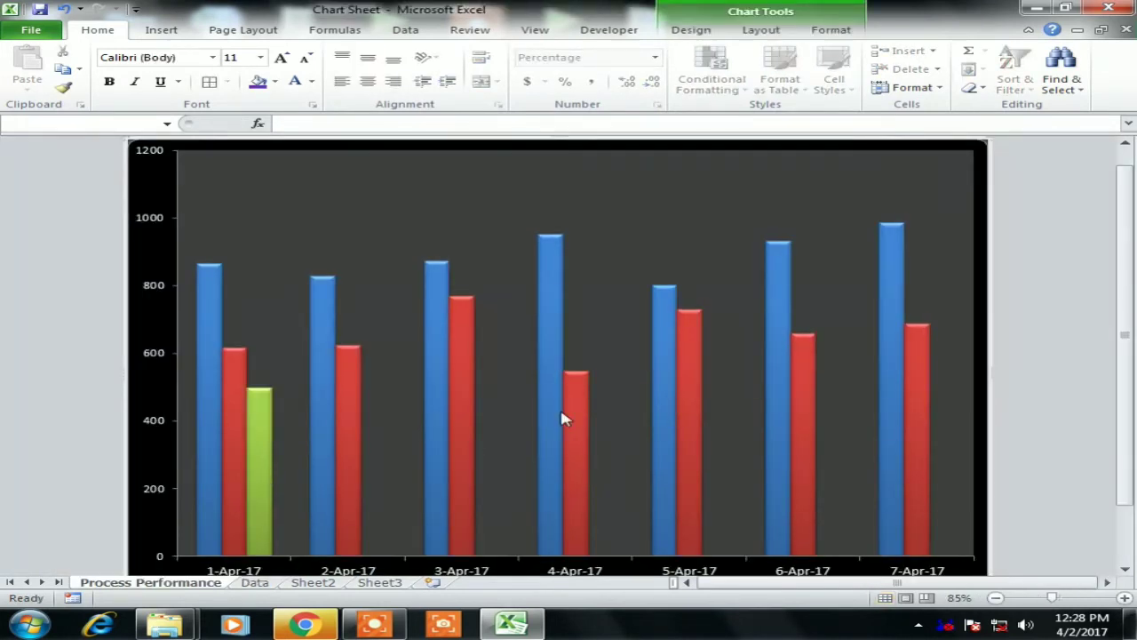
Set the green SL% series to plot on the Secondary Axis through Format Data Series.
scroll(562, 419, down, 1)
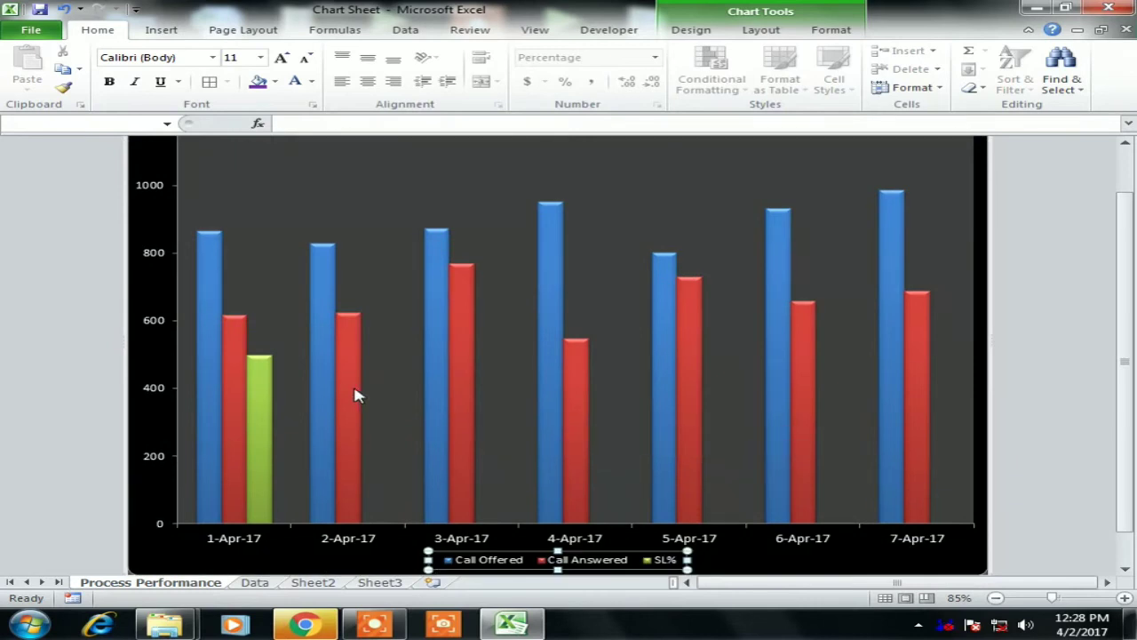
click(356, 396)
click(263, 399)
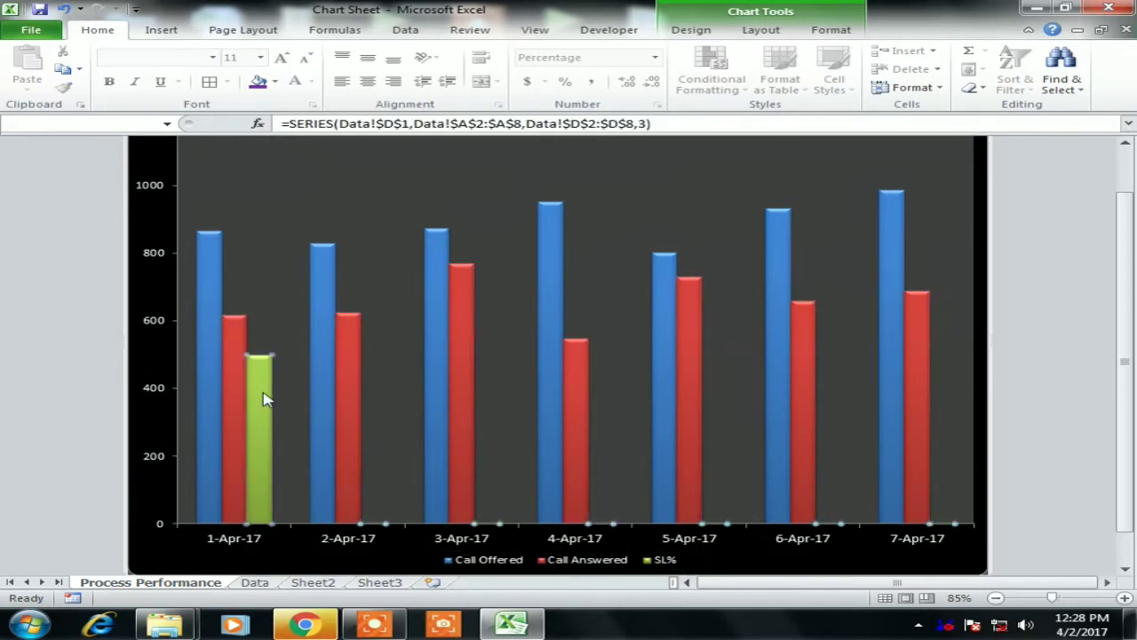
right_click(263, 400)
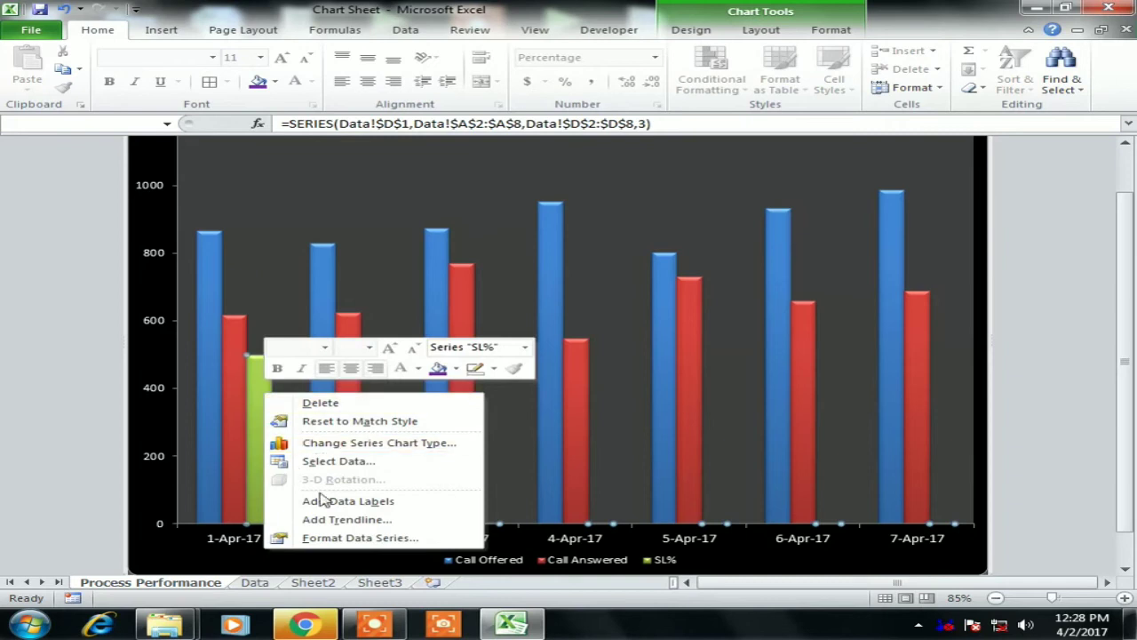
click(373, 539)
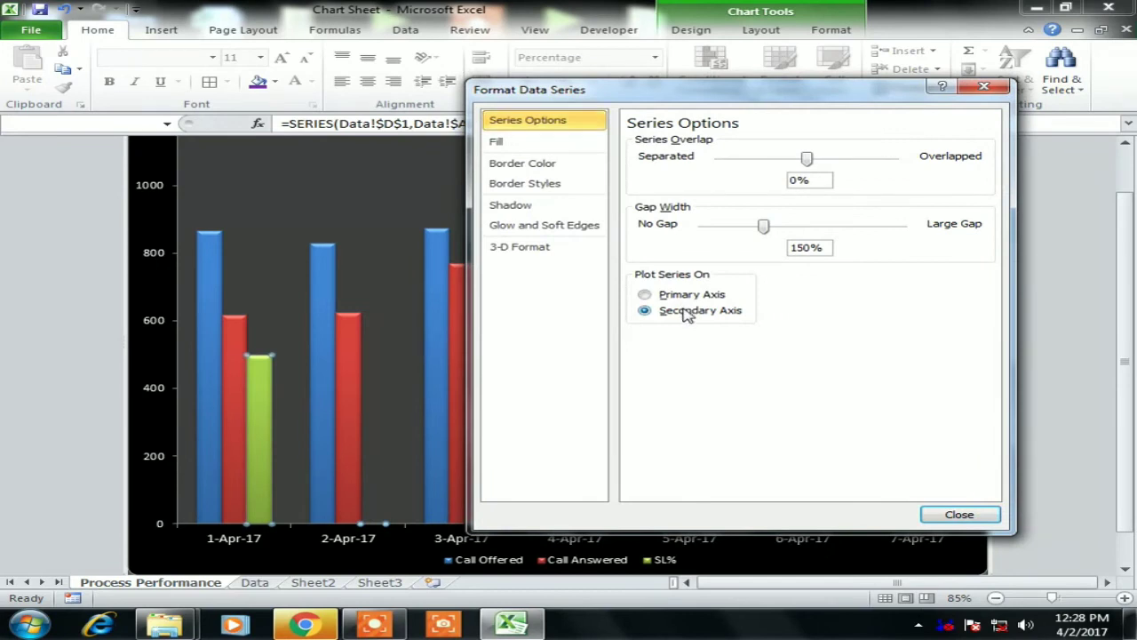
click(961, 513)
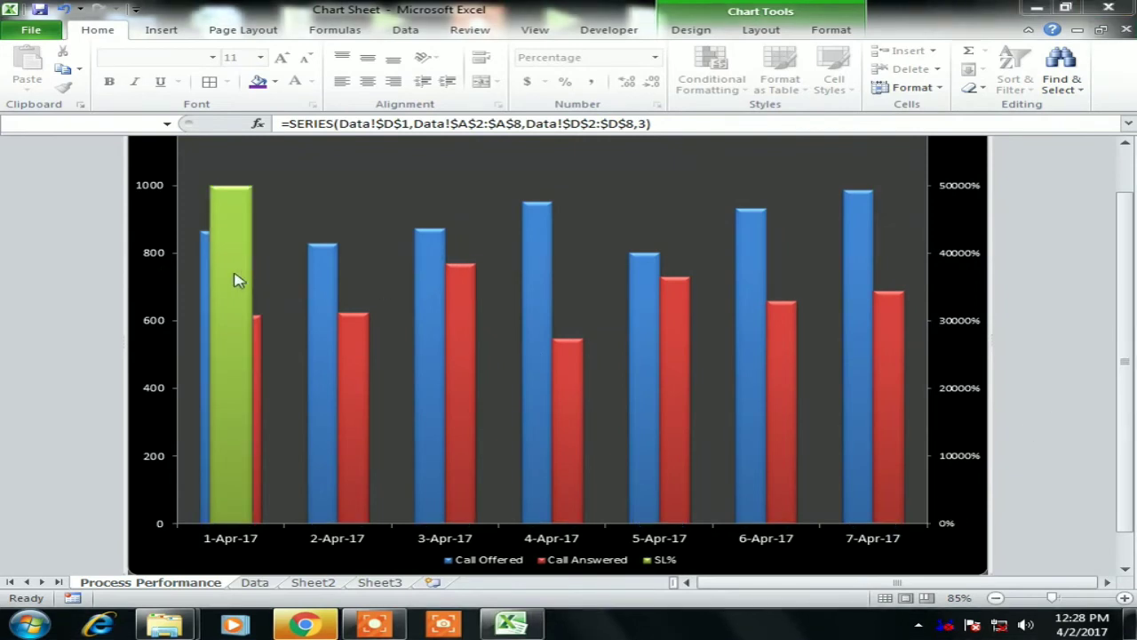
mouse_move(236, 281)
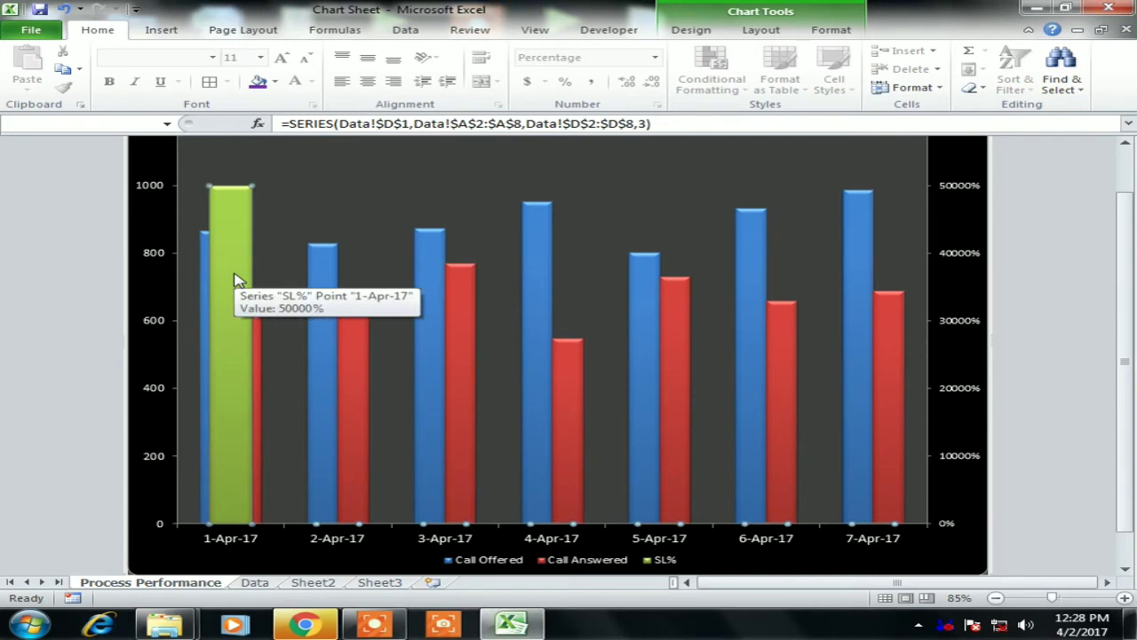
right_click(238, 281)
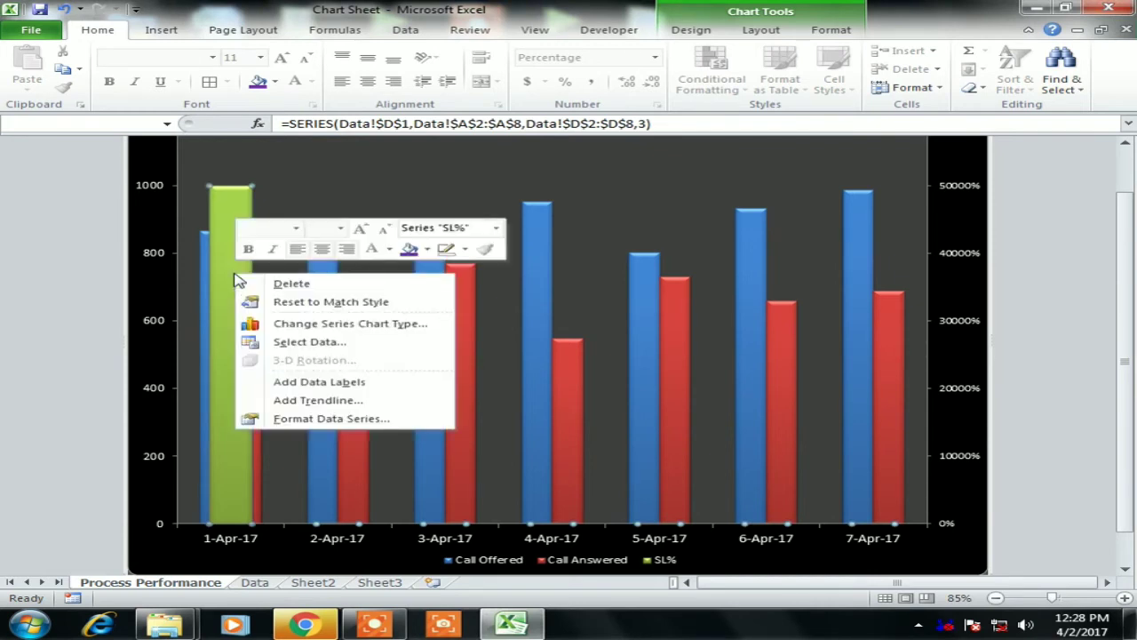
Change the SL% series chart type to Line with Markers, then go to the Data sheet.
click(355, 327)
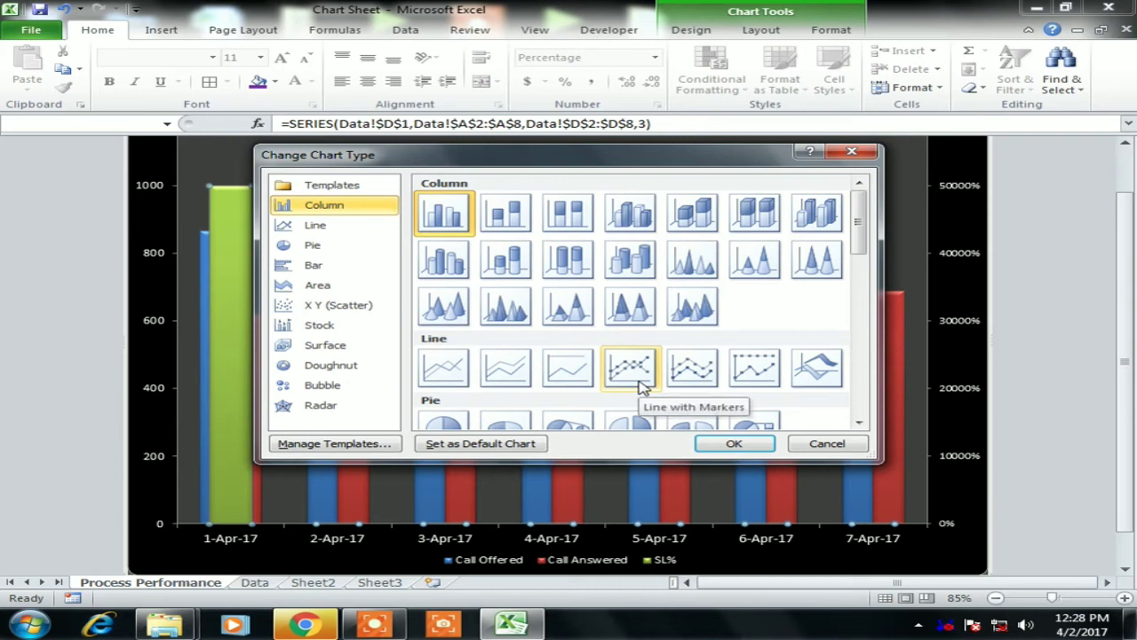
click(642, 380)
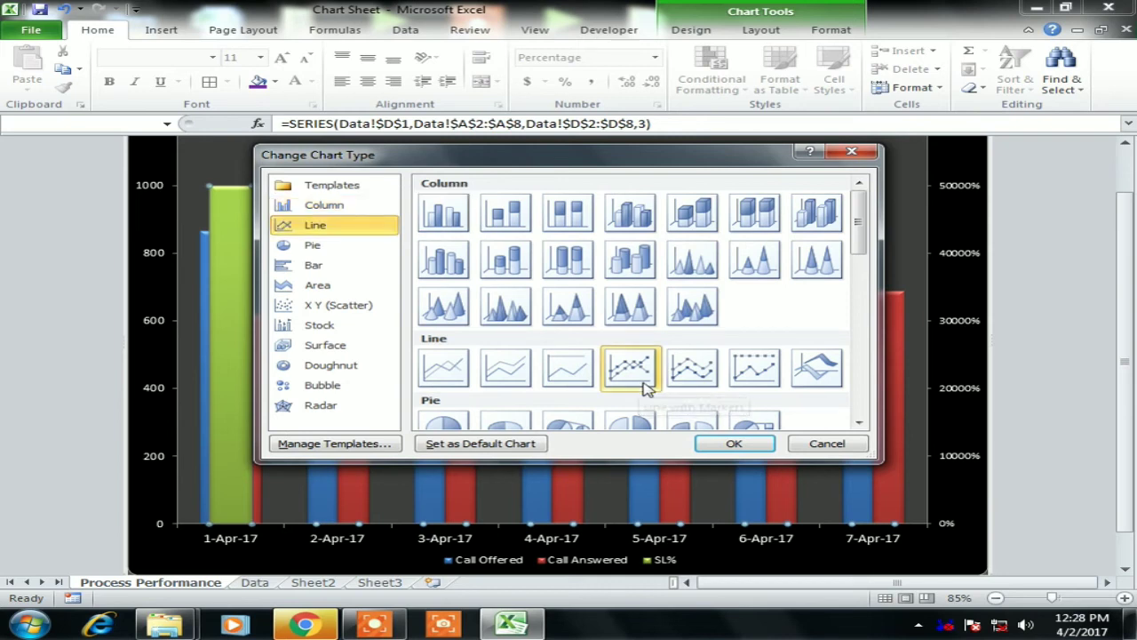
click(733, 443)
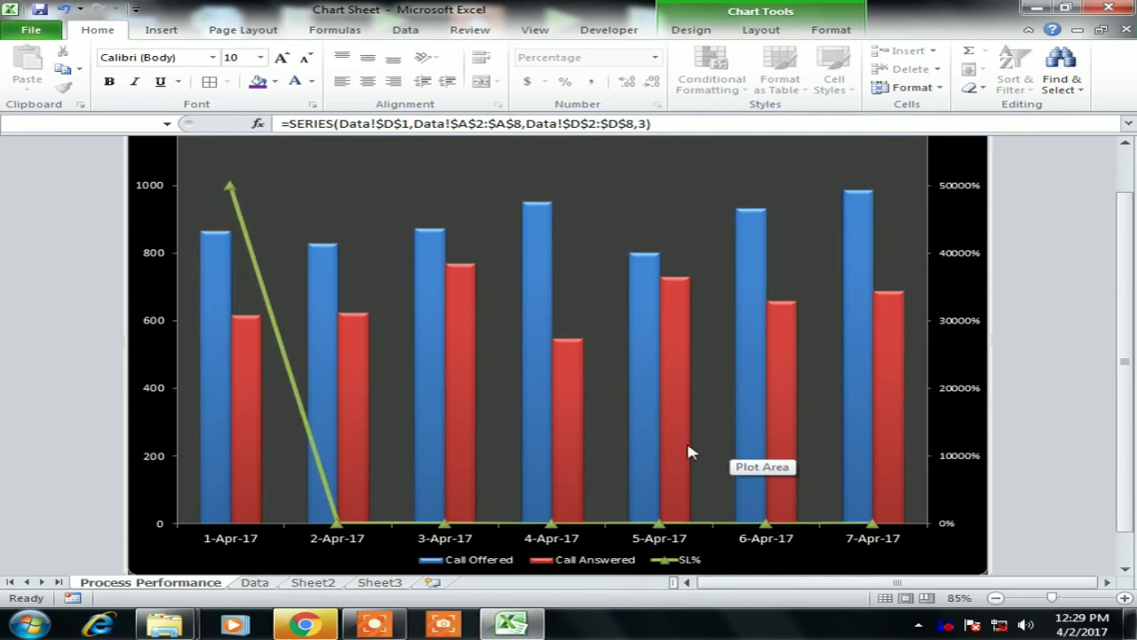
click(255, 583)
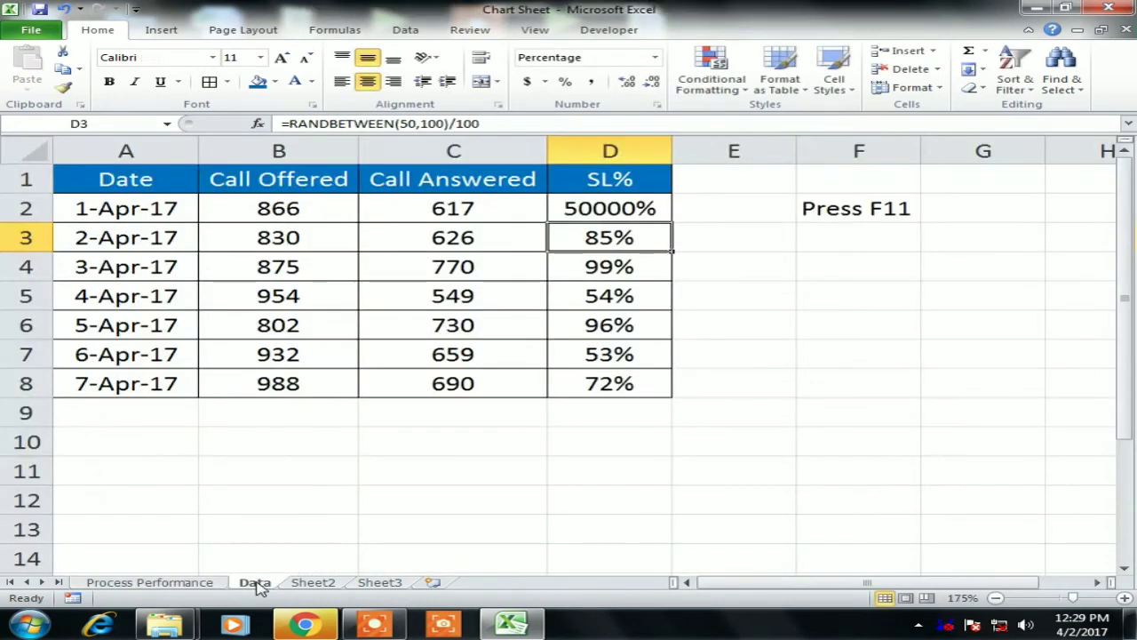
Copy the =RANDBETWEEN(50,100)/100 formula from D3 into D2, then return to the chart.
click(641, 208)
click(629, 235)
key(ctrl+c)
click(635, 214)
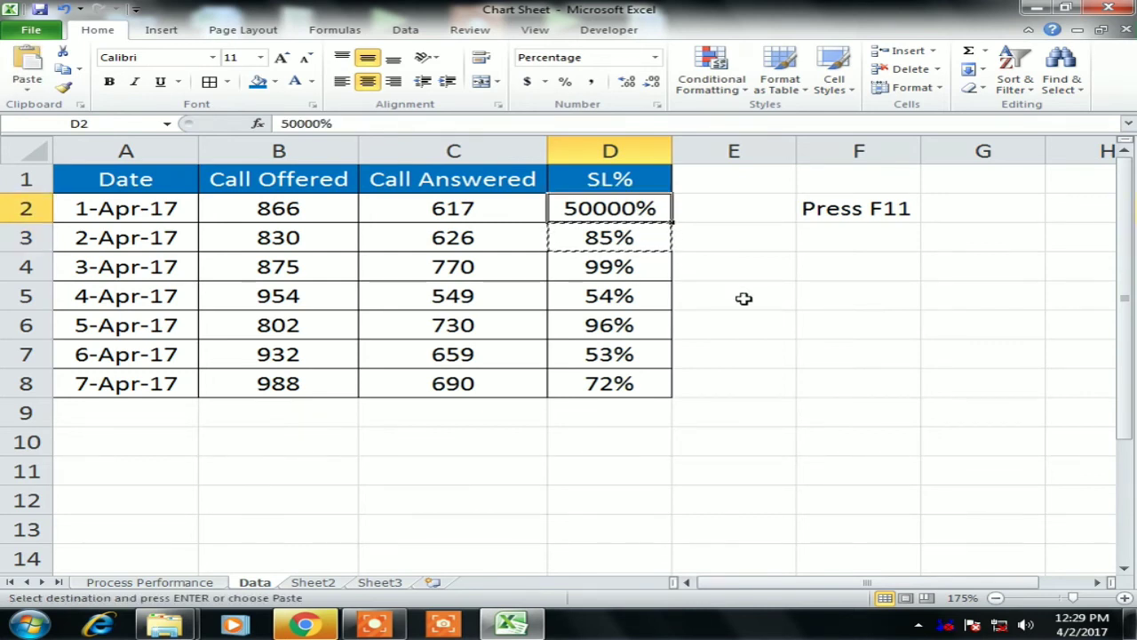
key(ctrl+v)
key(Escape)
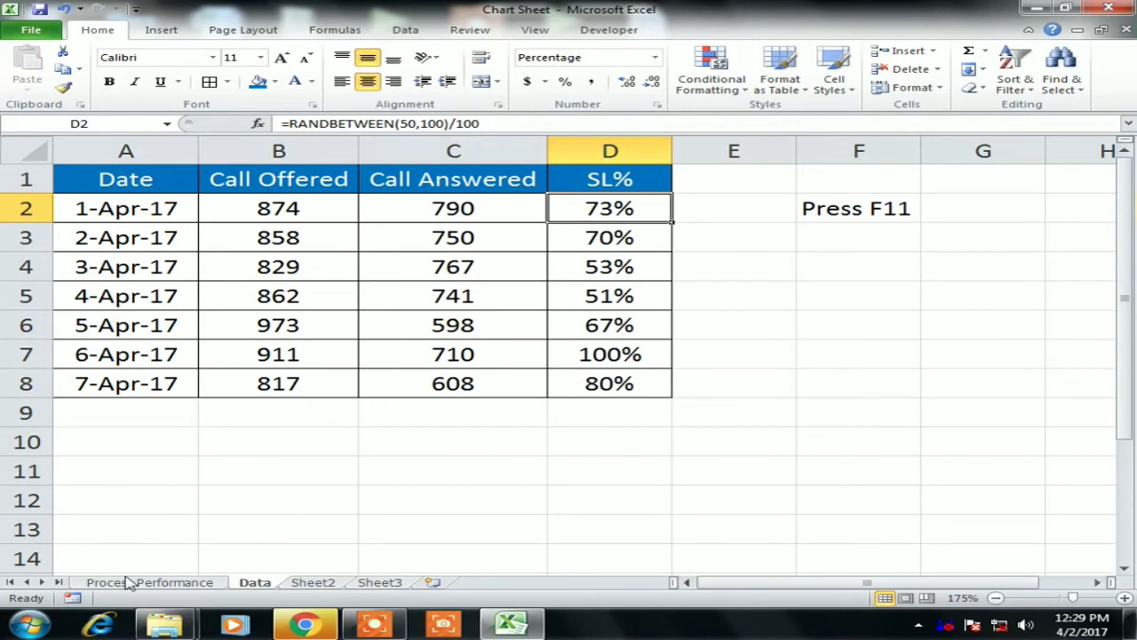
click(149, 582)
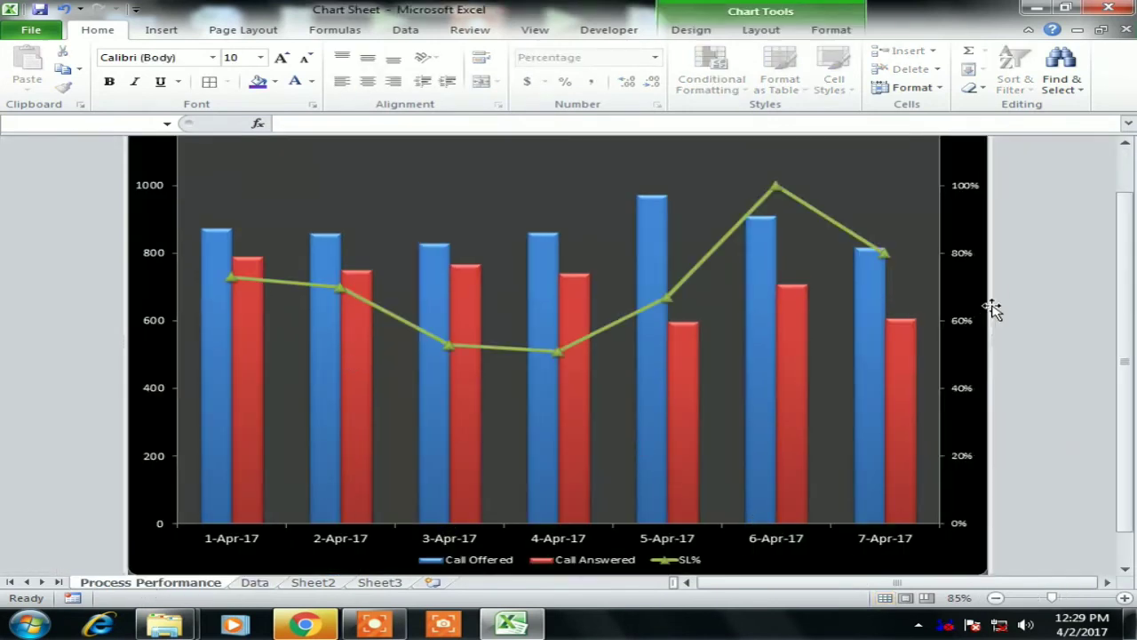
Switch the SL% line's markers from automatic to built-in circles.
ctrl+scroll(746, 238, down, 1)
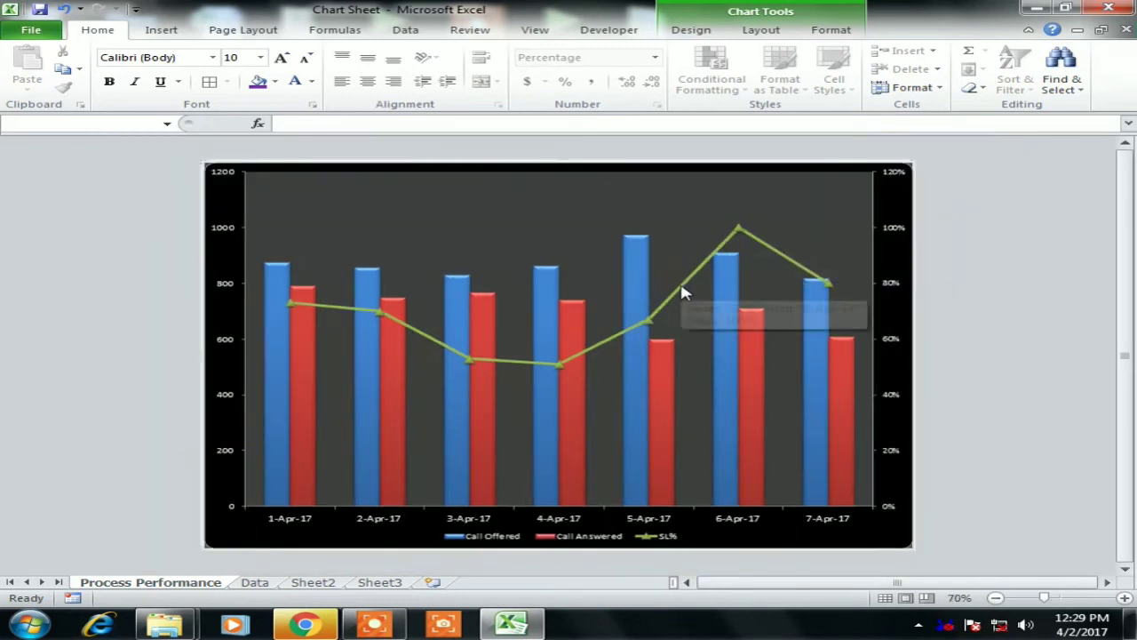
click(681, 291)
right_click(681, 291)
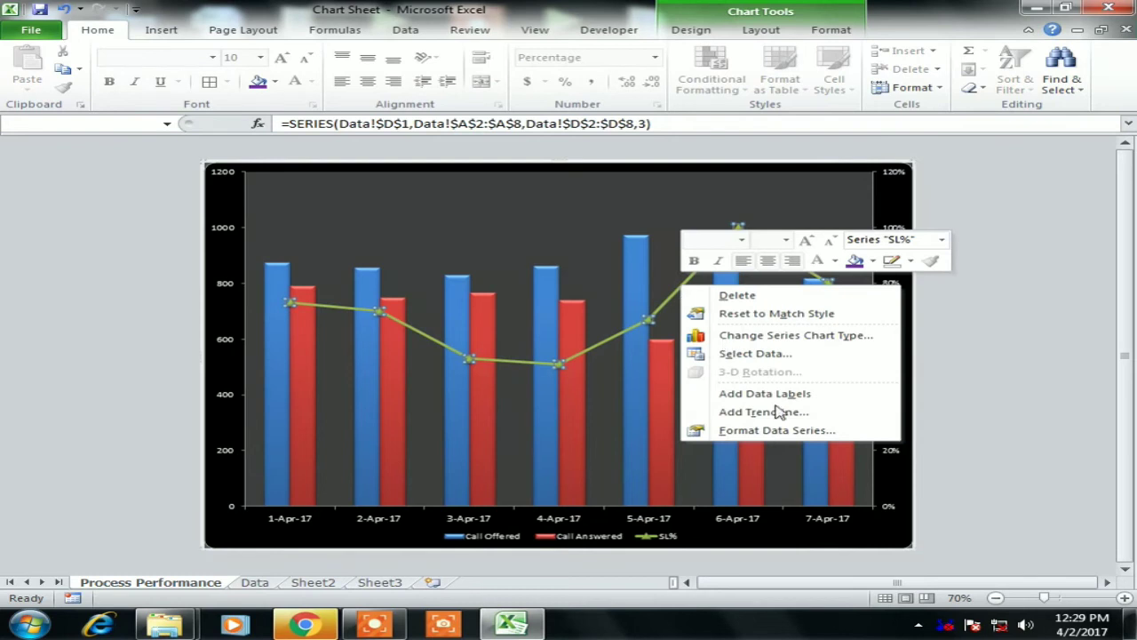
click(727, 431)
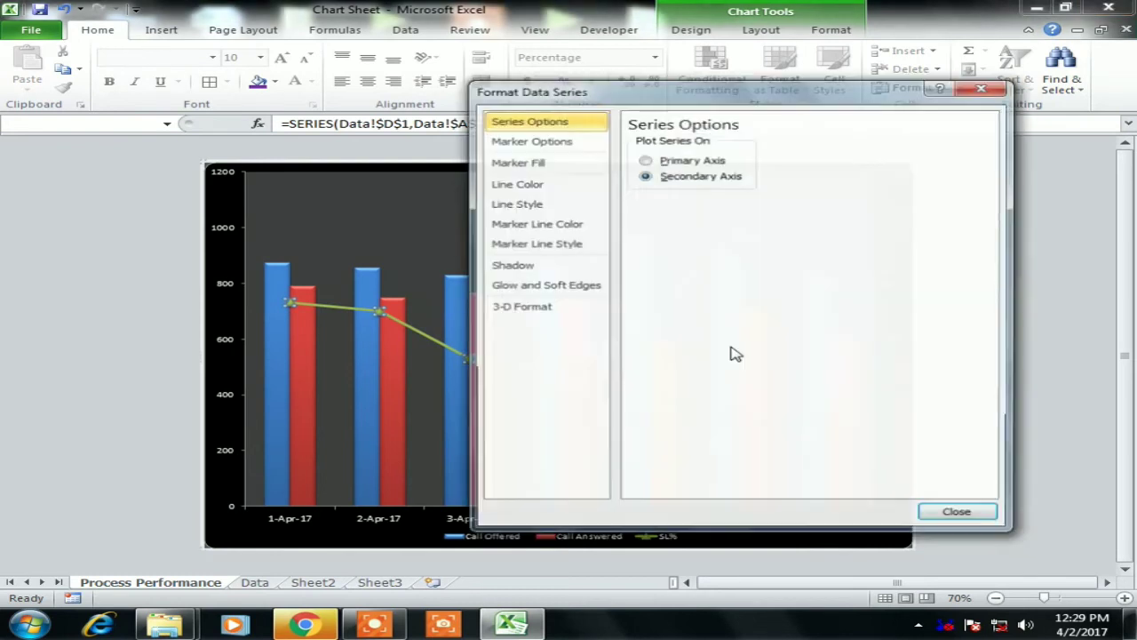
click(555, 142)
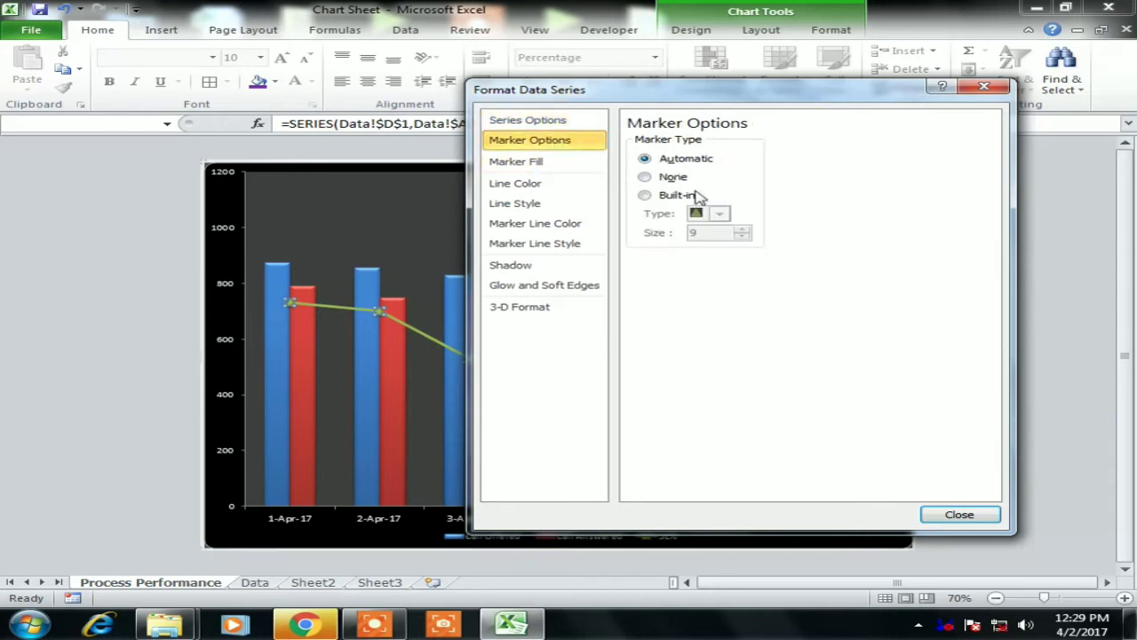
click(666, 179)
click(668, 196)
click(720, 214)
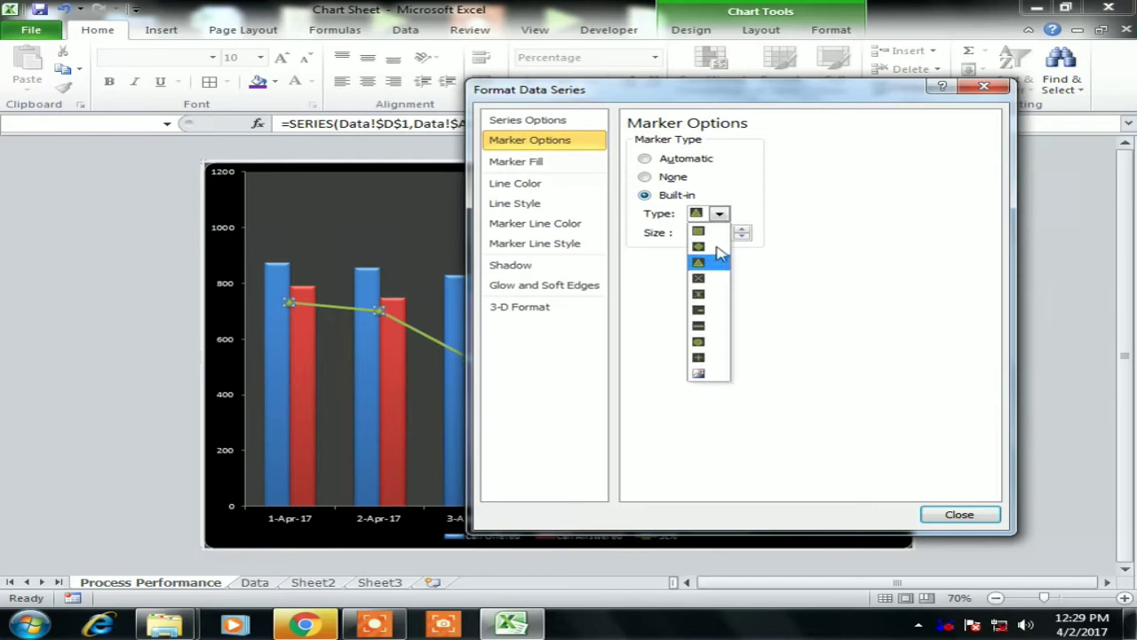
click(710, 343)
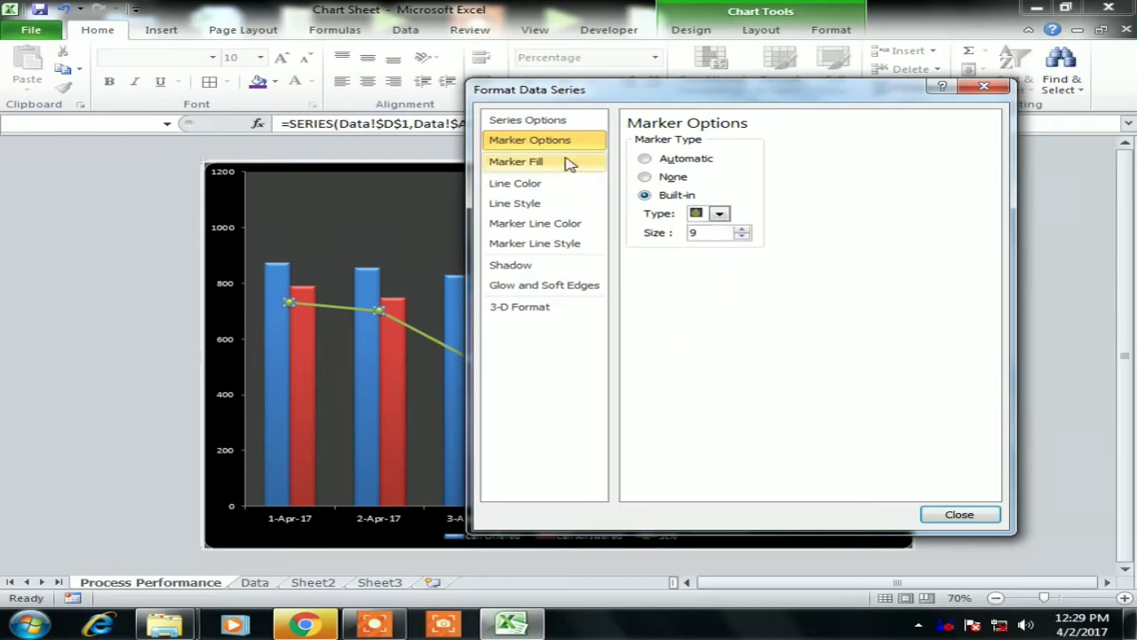
Give the SL% markers a solid fill.
click(573, 165)
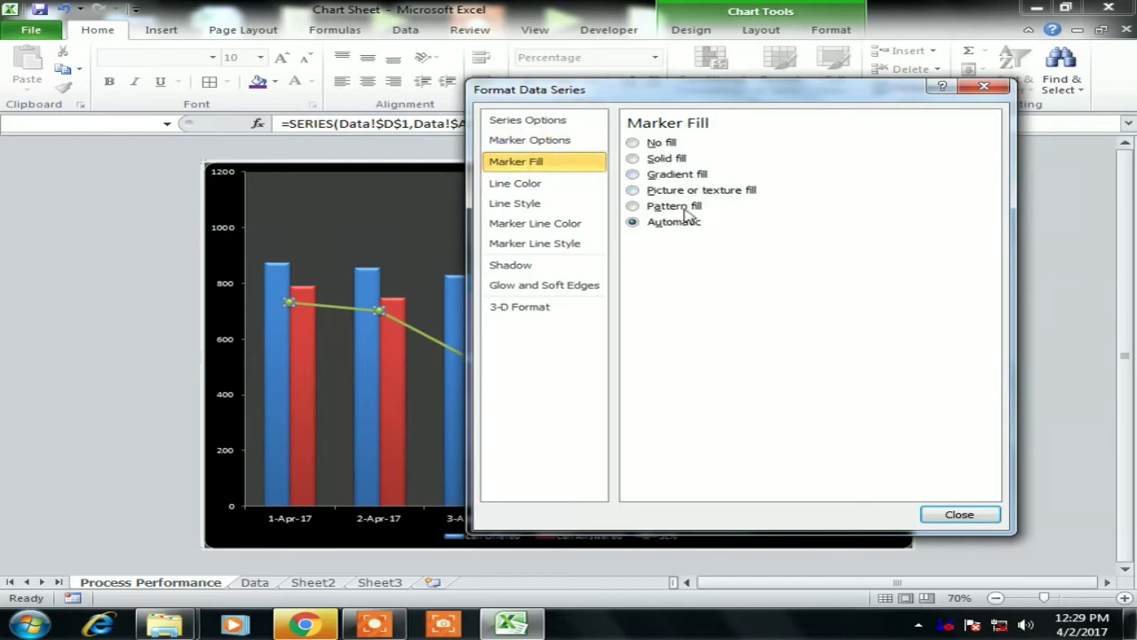
click(657, 159)
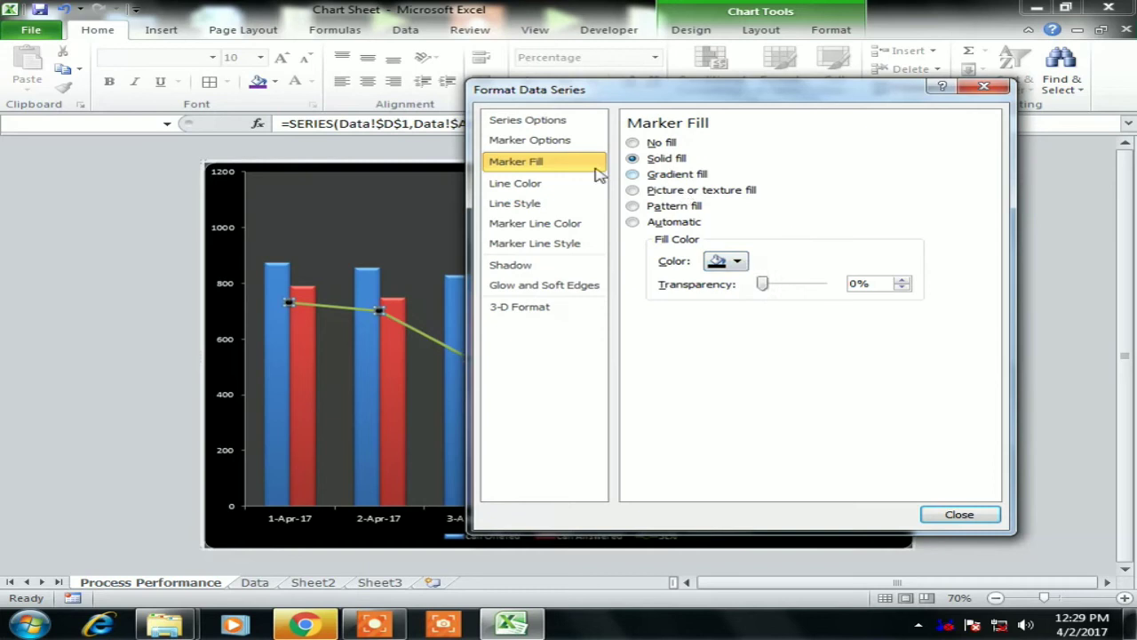
click(536, 188)
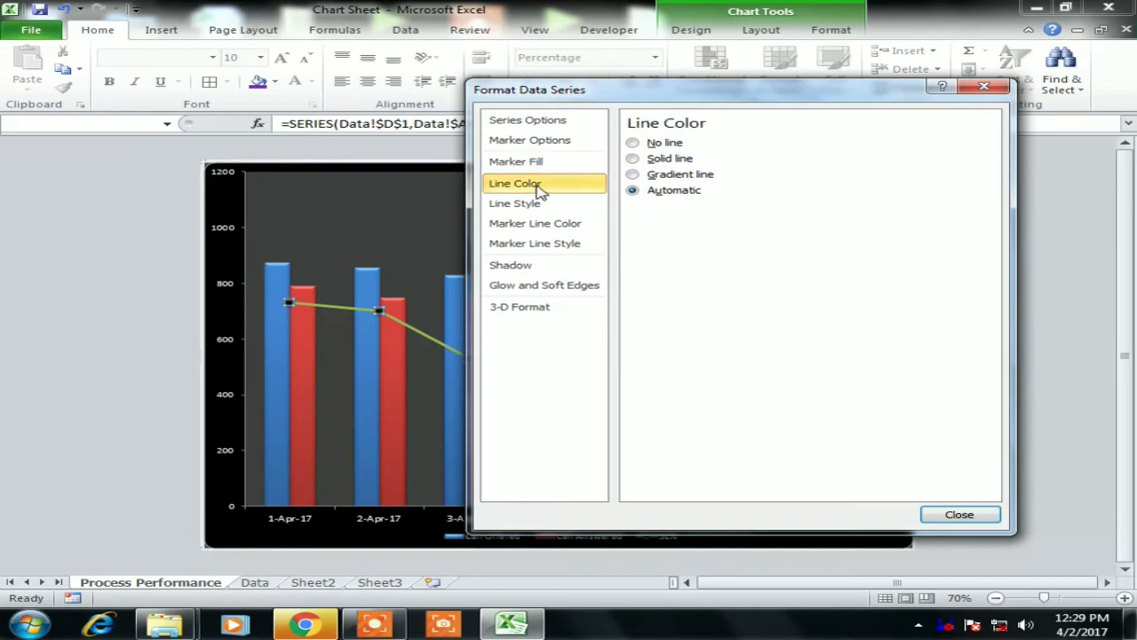
Make the SL% line a solid orange, 5 pt wide, smoothed curve.
click(659, 162)
click(725, 213)
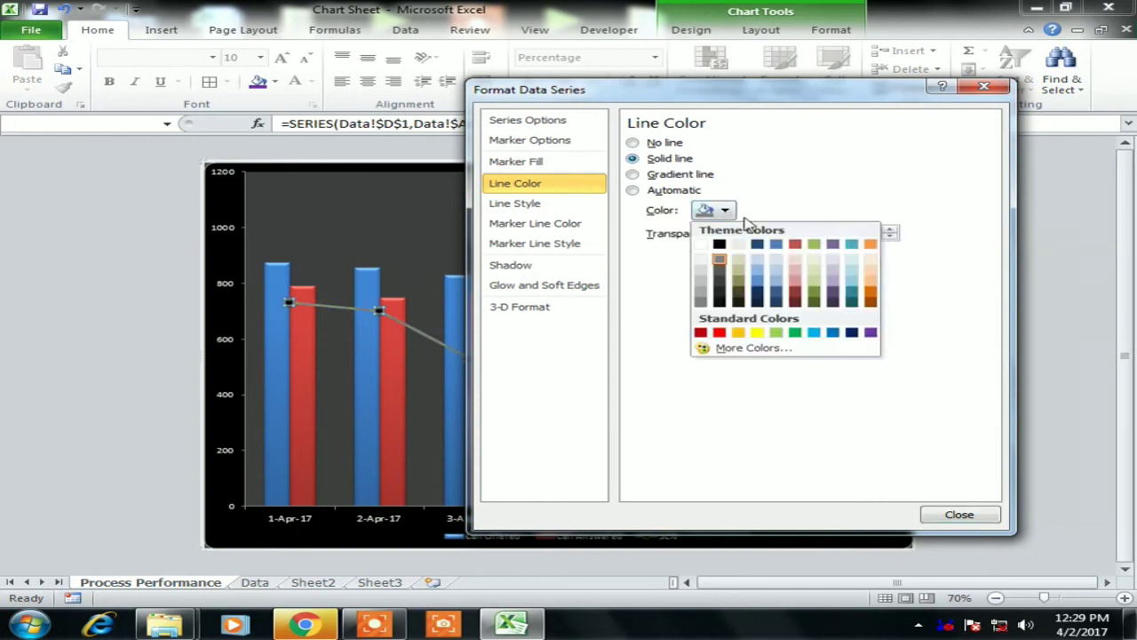
click(871, 300)
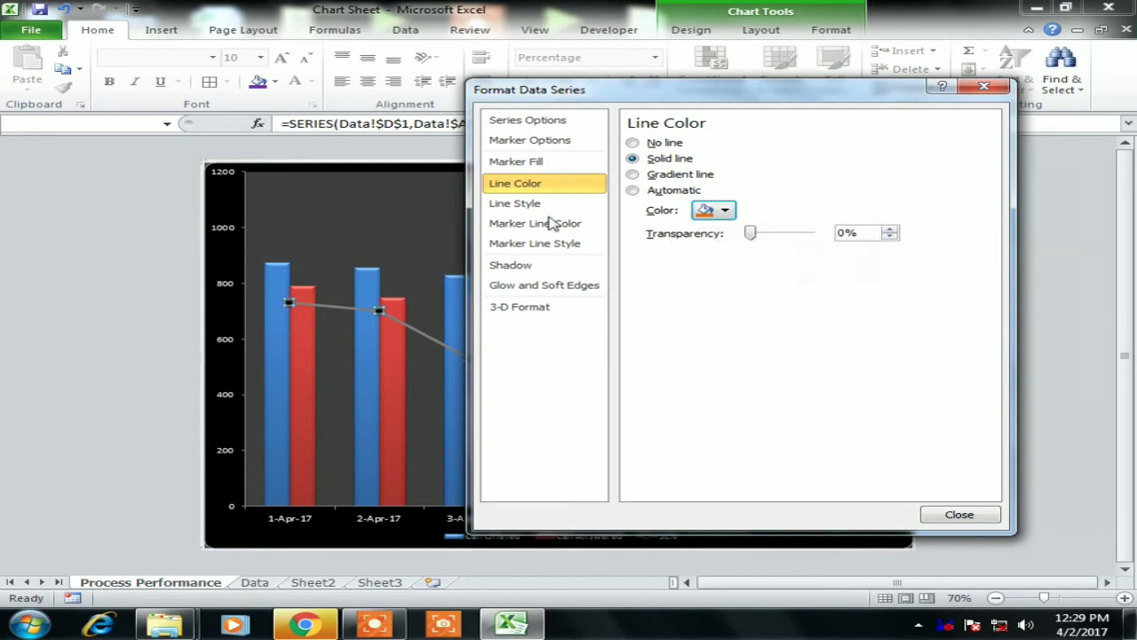
click(524, 204)
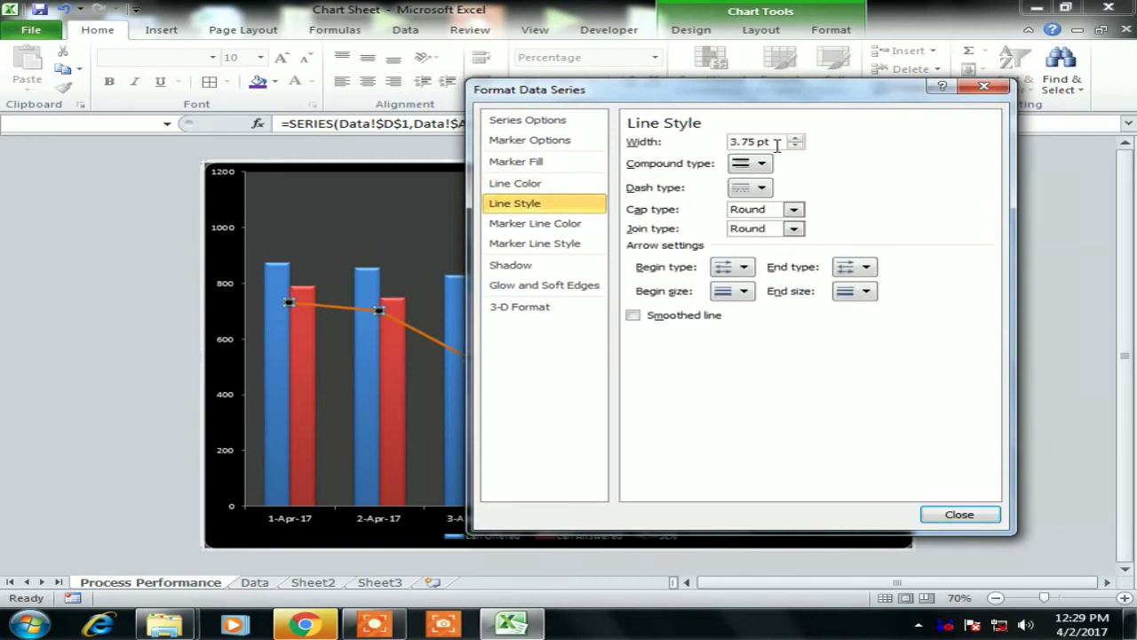
drag(777, 145, 624, 124)
text(5)
click(699, 318)
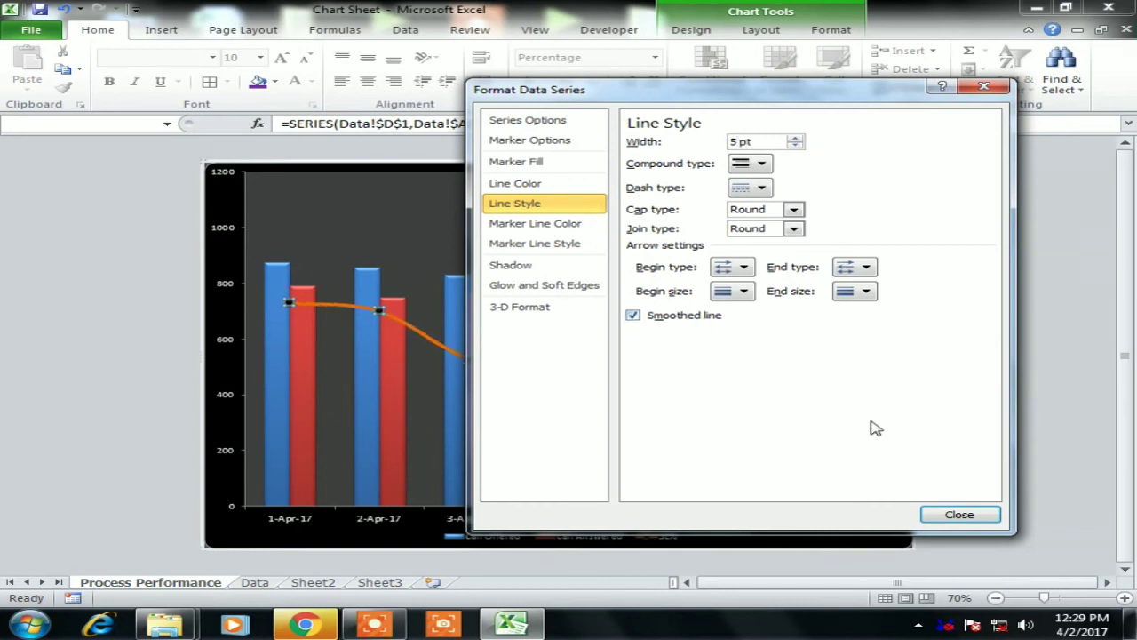
click(959, 513)
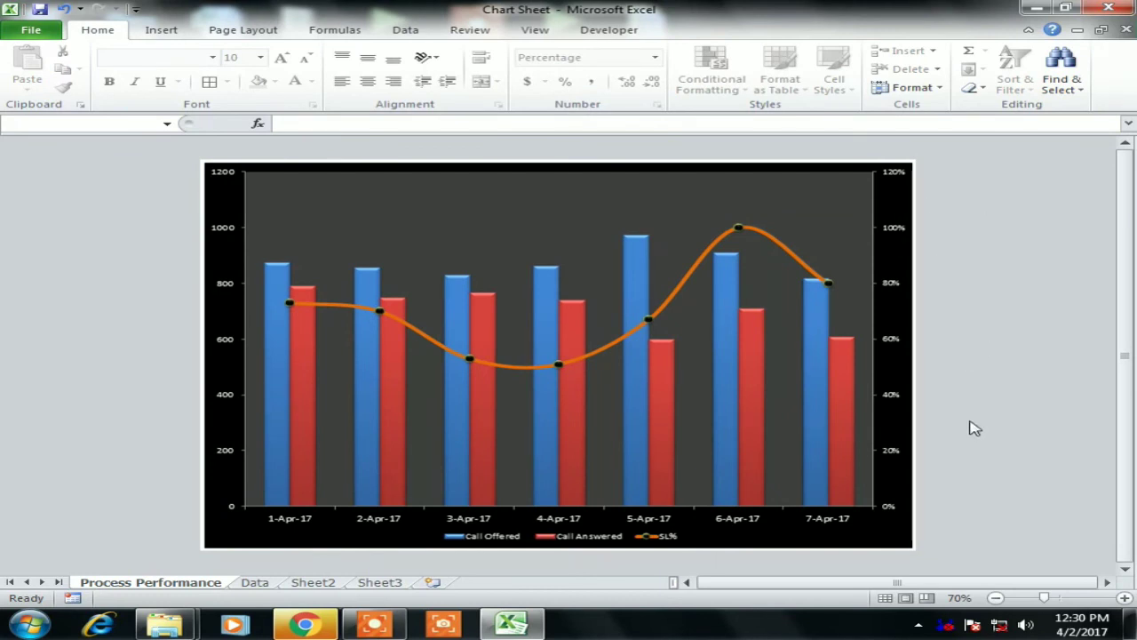
Add an Above Chart title reading 'Process Performance'.
click(796, 175)
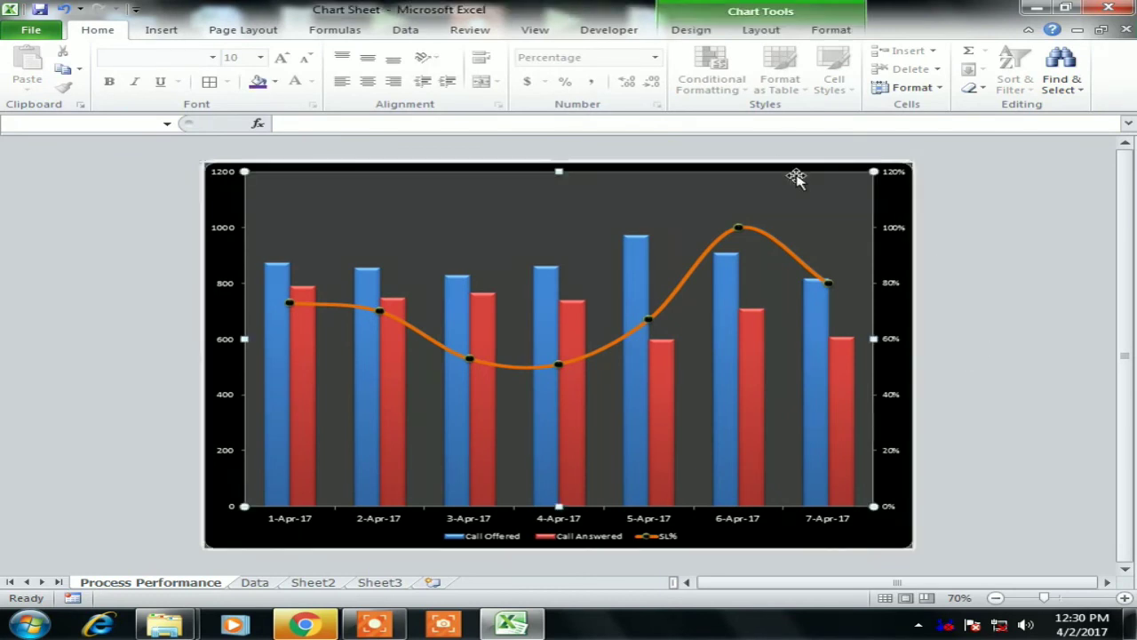
click(755, 31)
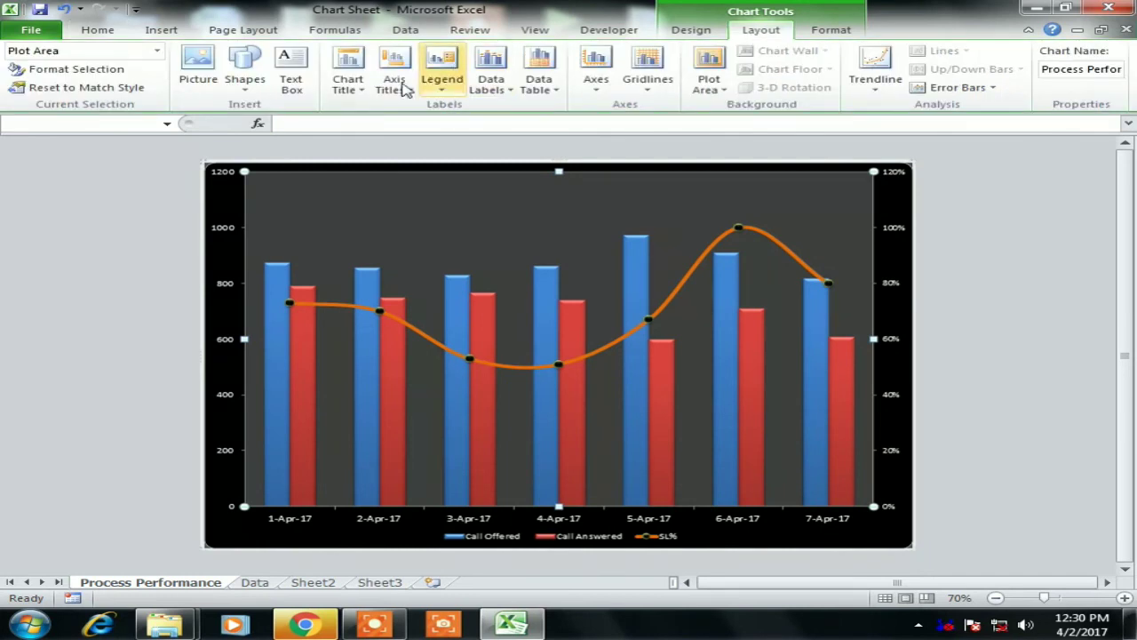
click(347, 71)
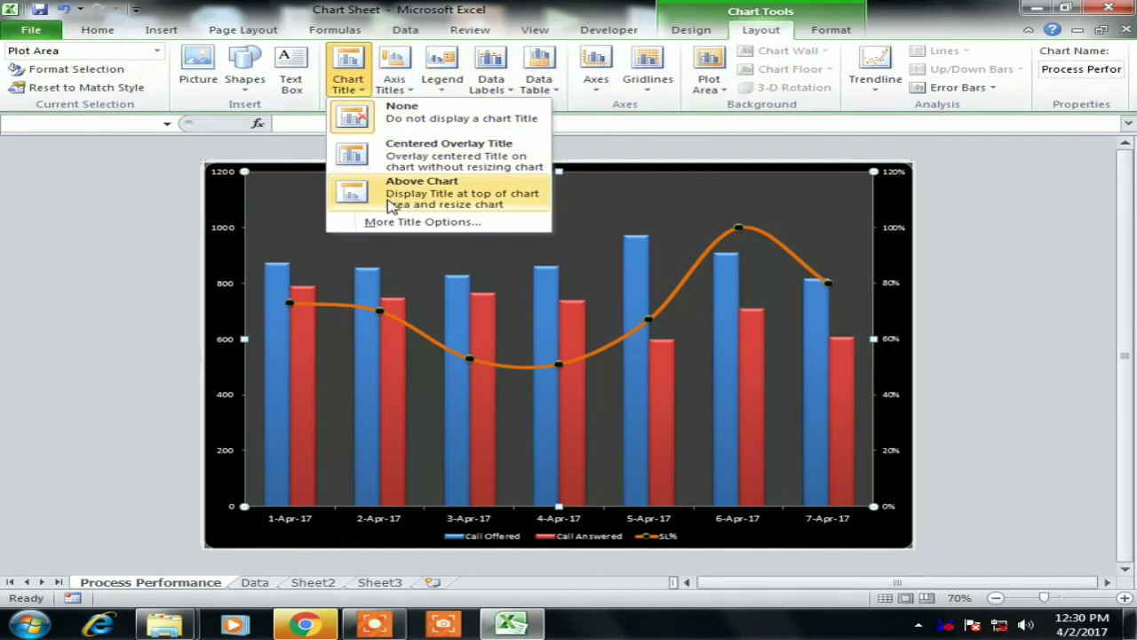
click(391, 204)
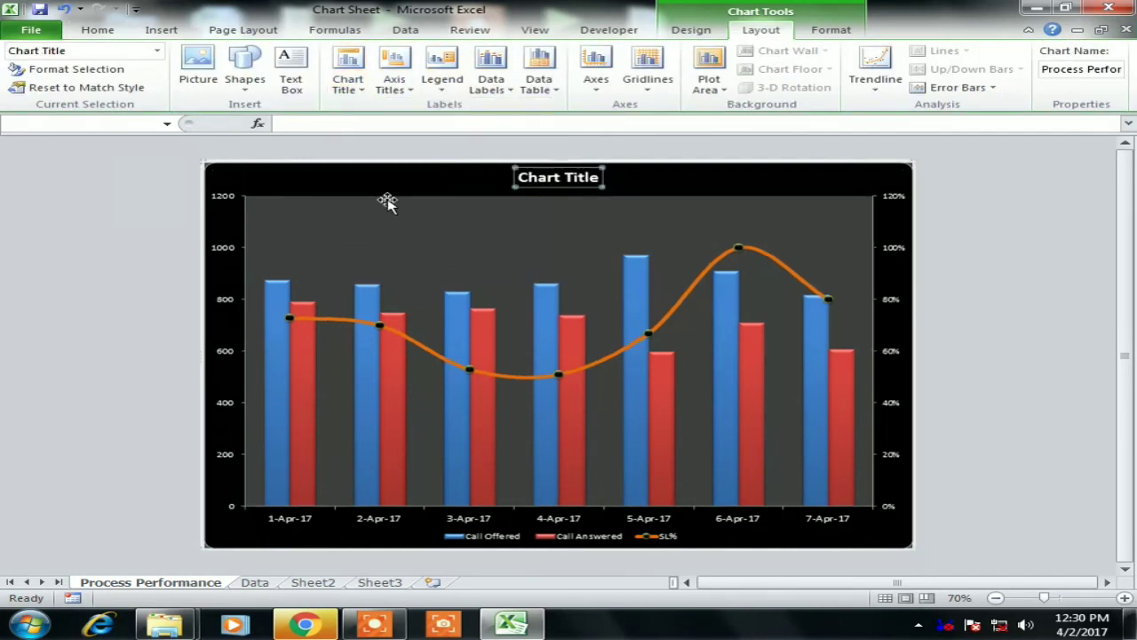
triple_click(558, 177)
text(P)
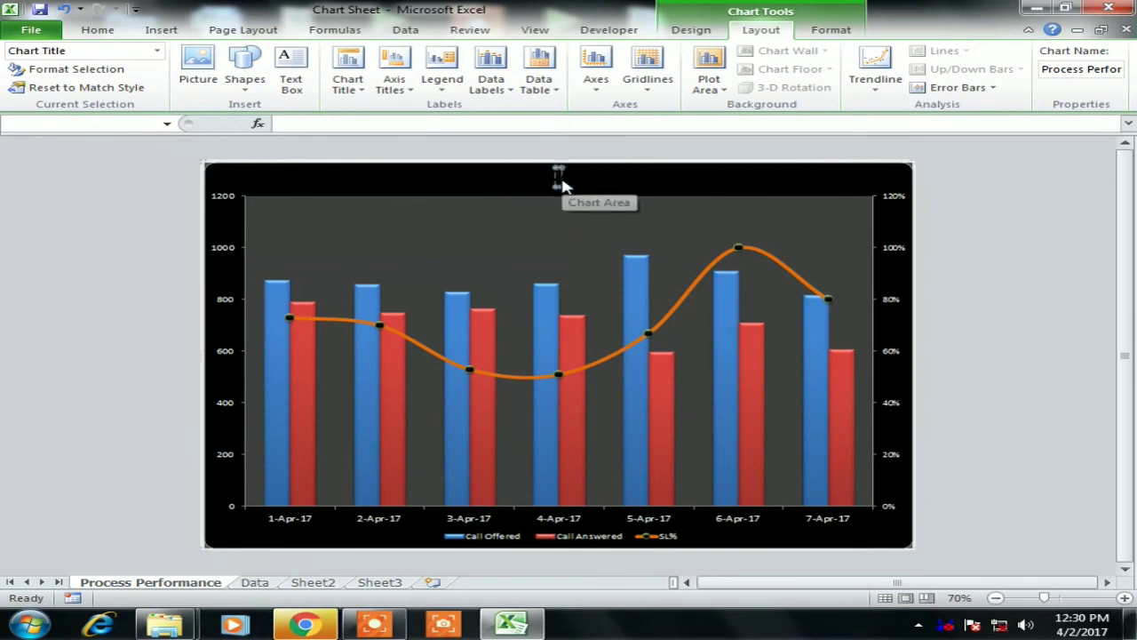
text(roce)
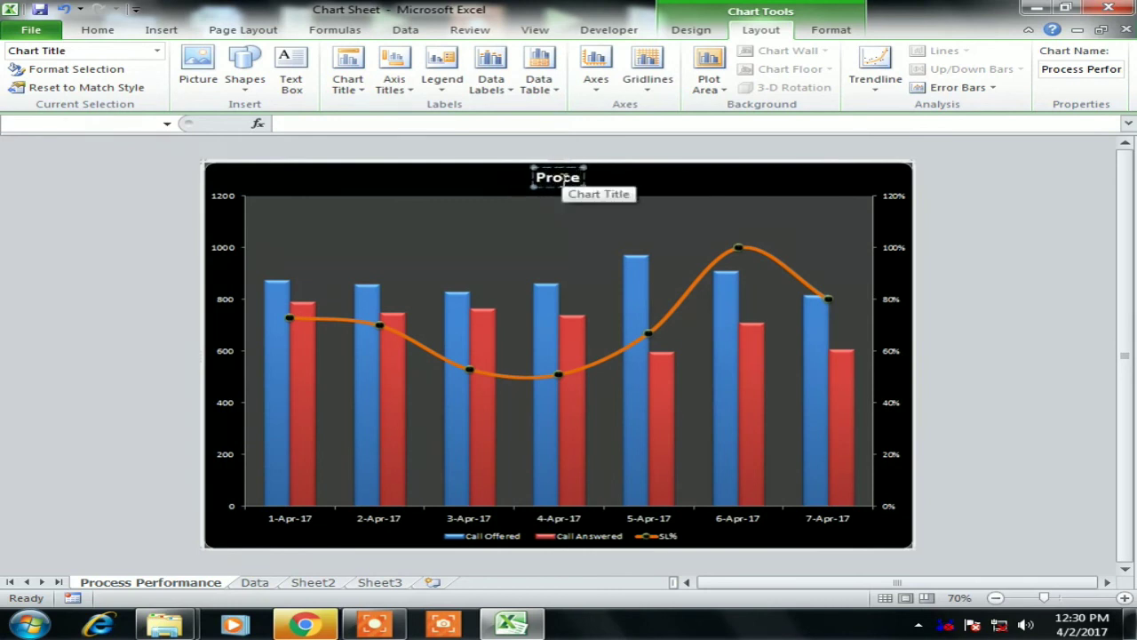
text(ss Per)
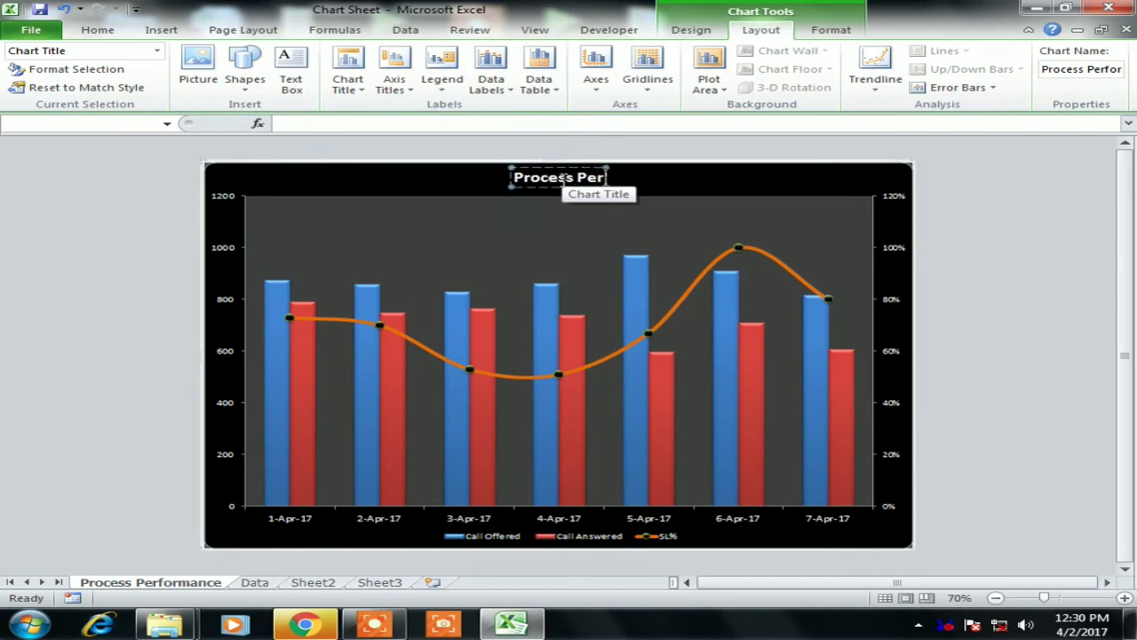
text(formance)
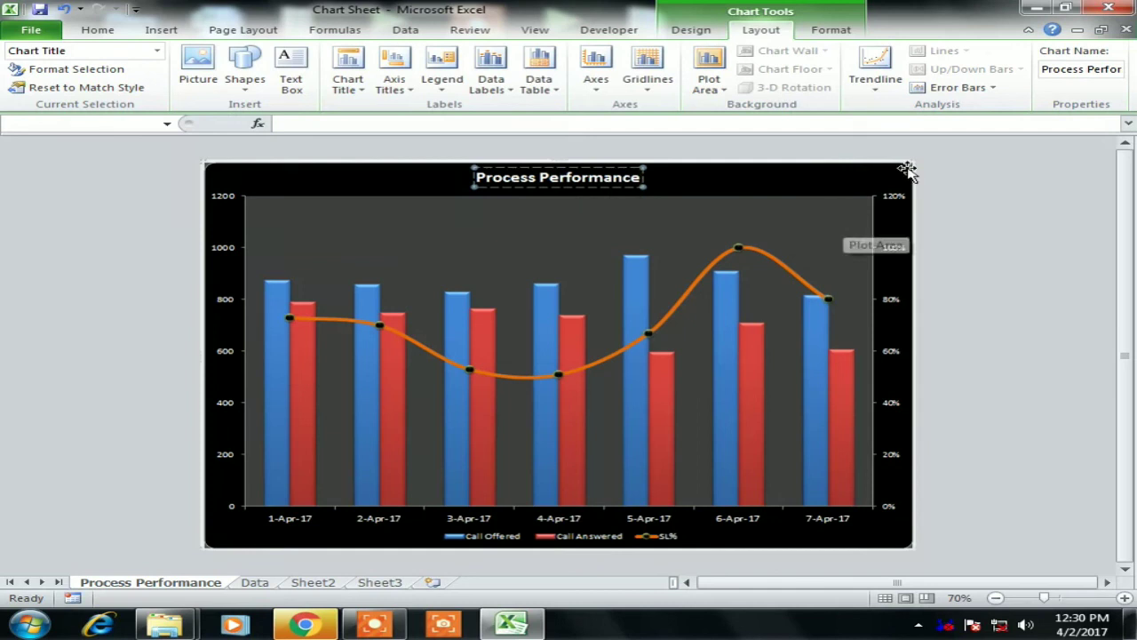
click(940, 202)
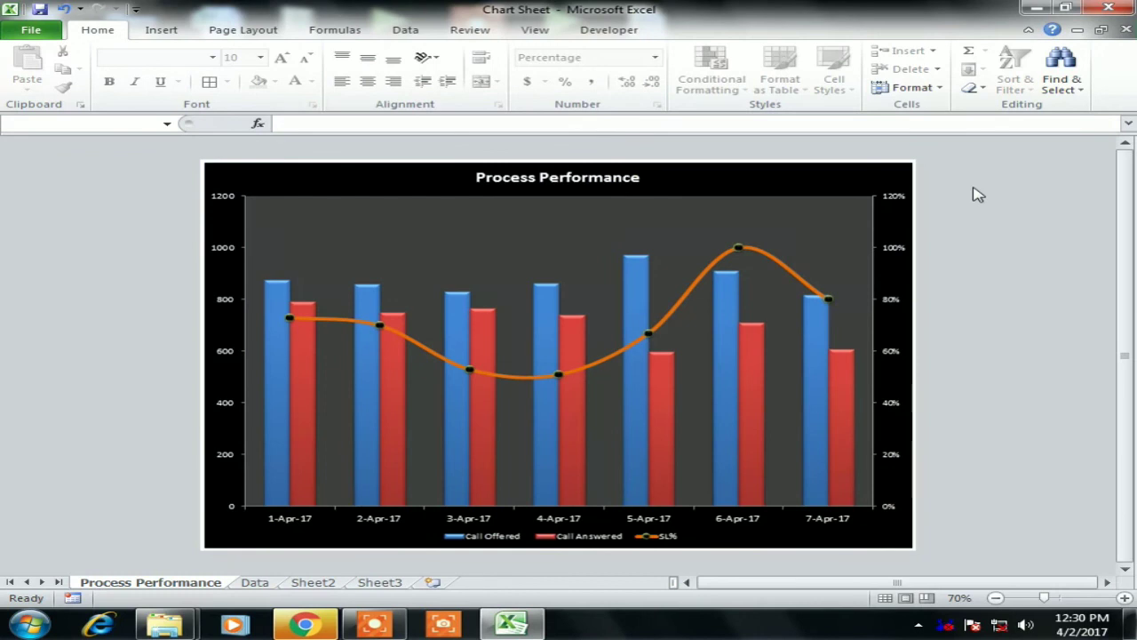
click(262, 585)
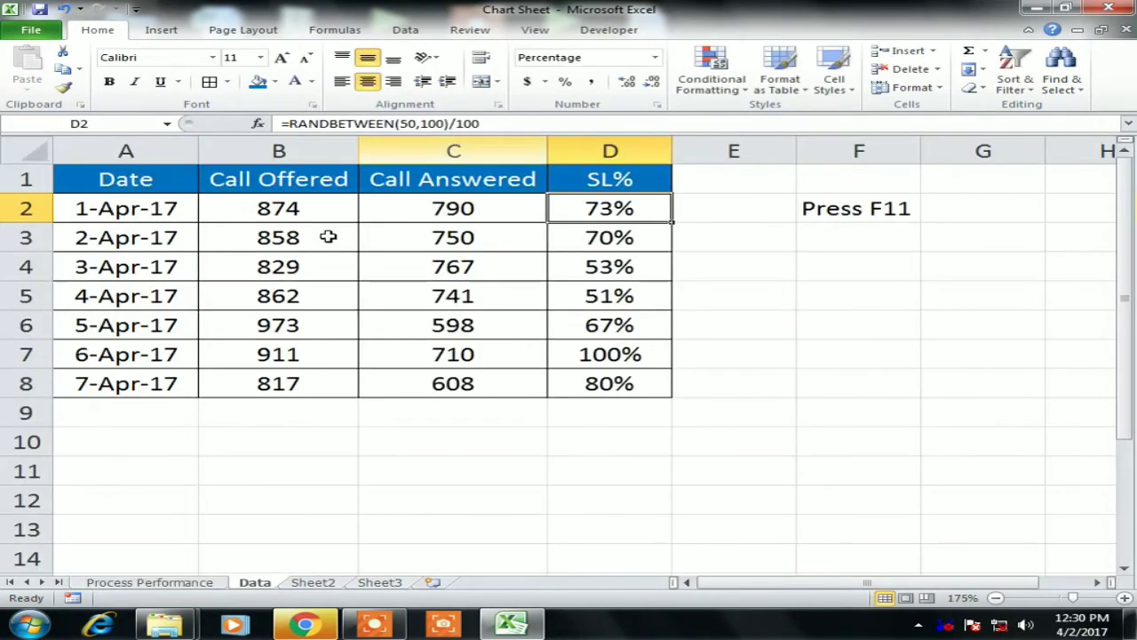
click(149, 583)
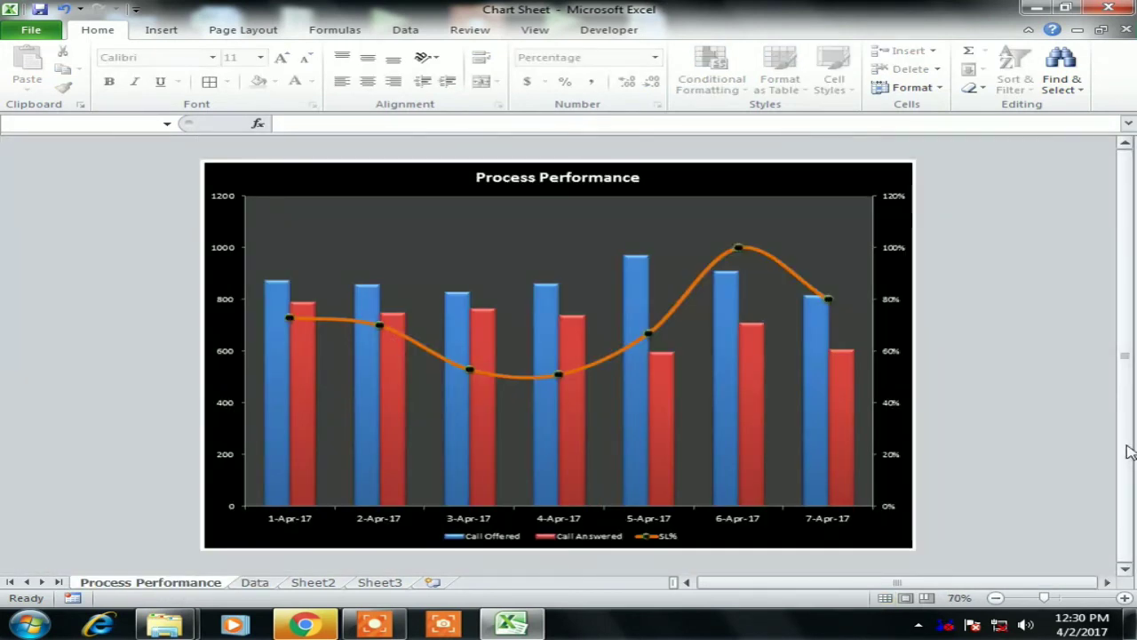